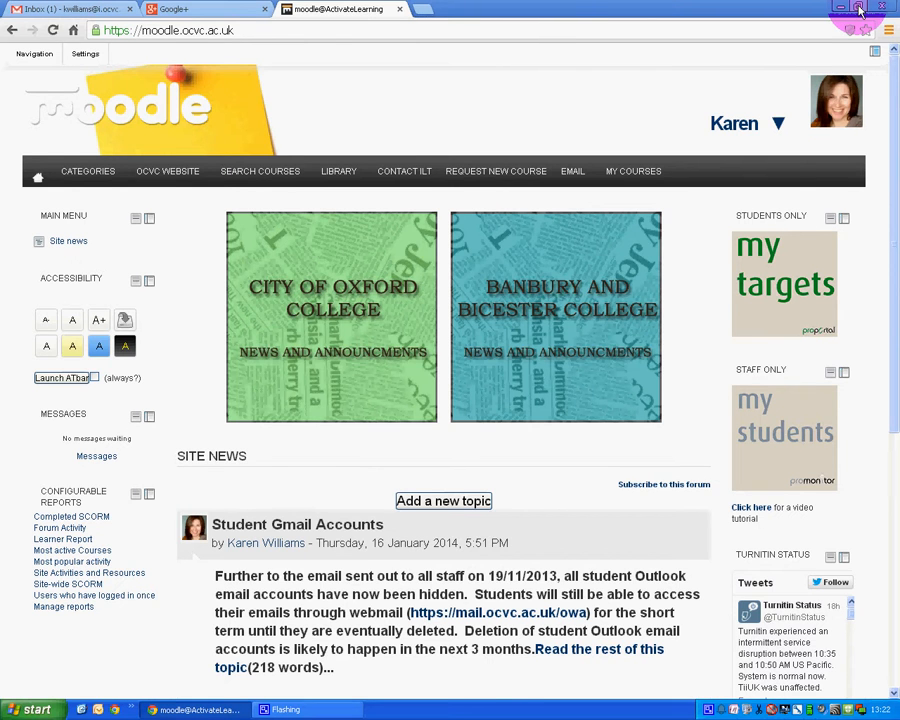
Step: Reduce the browser from full screen and open the folder R:\Moodle Docs\Moodle 2.2 documentation from My Computer in Windows Explorer
left_click(858, 9)
double_click(15, 20)
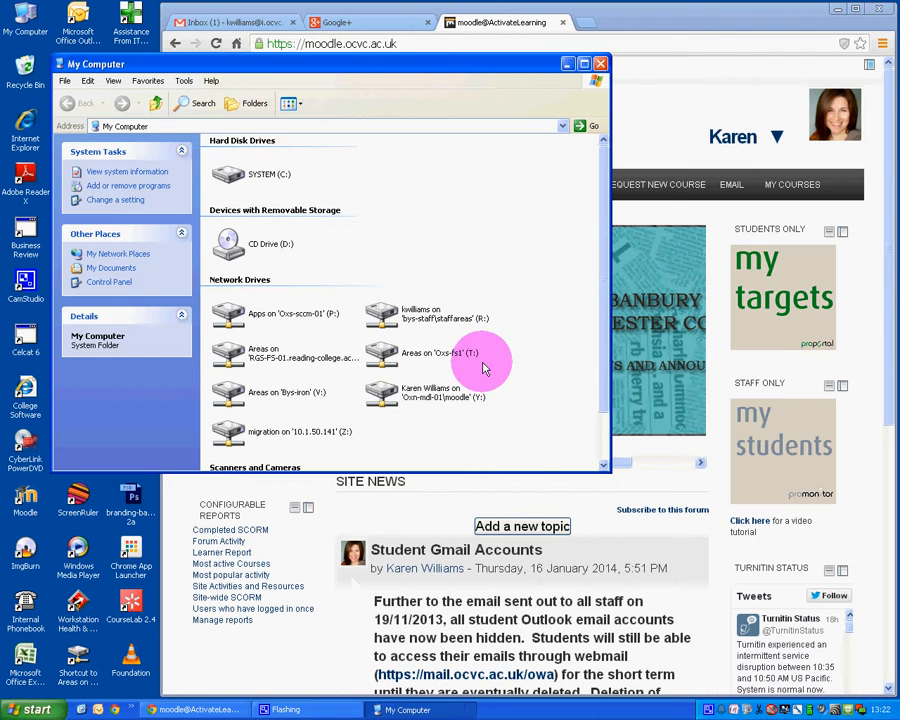
double_click(425, 314)
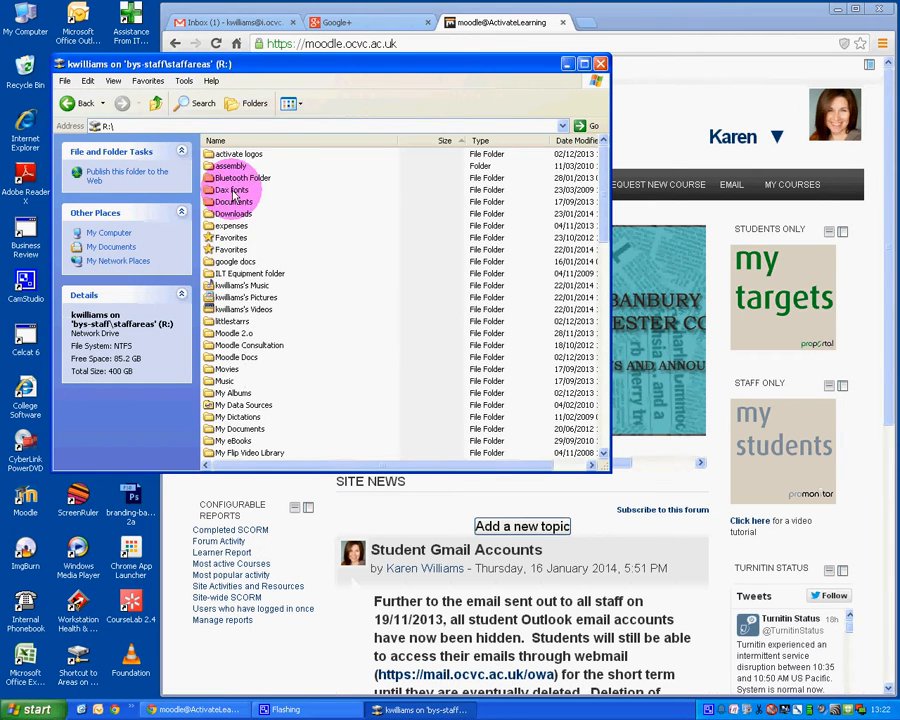
scroll(331, 407, "down", 3)
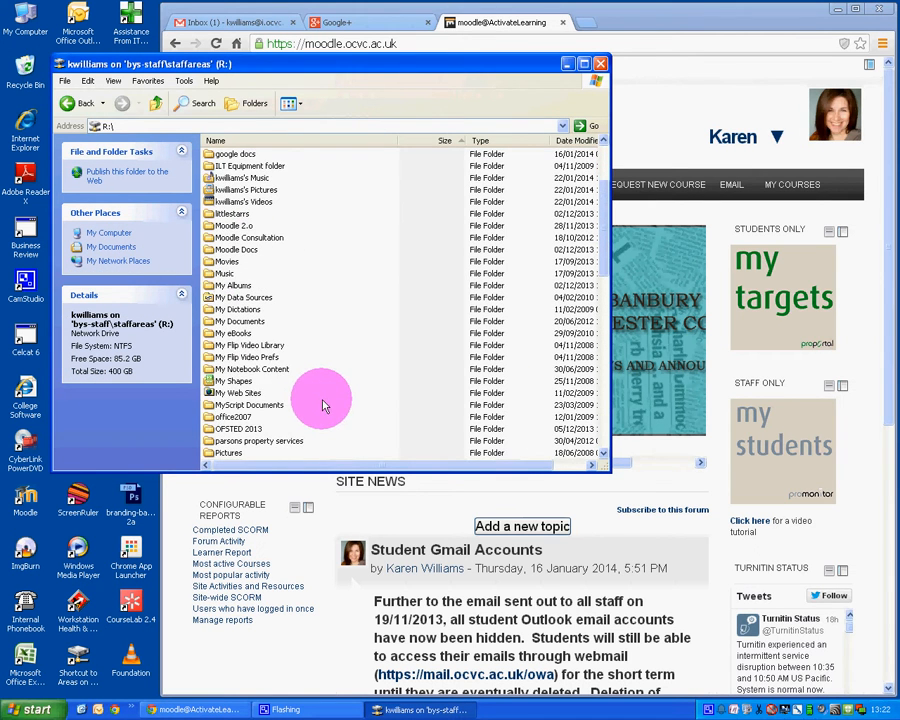
scroll(255, 352, "down", 2)
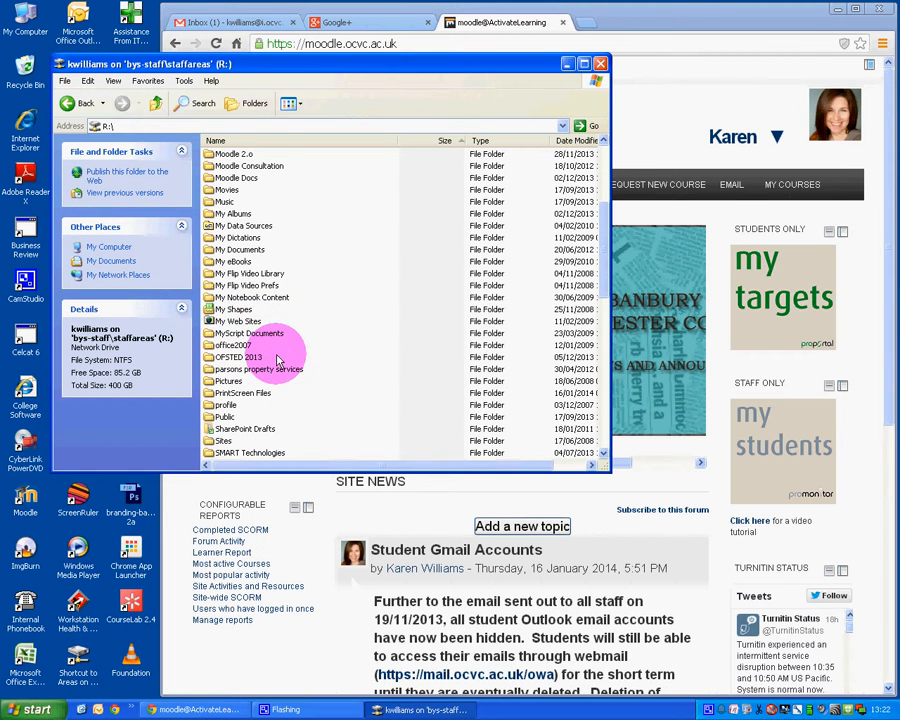
scroll(268, 330, "up", 2)
double_click(236, 249)
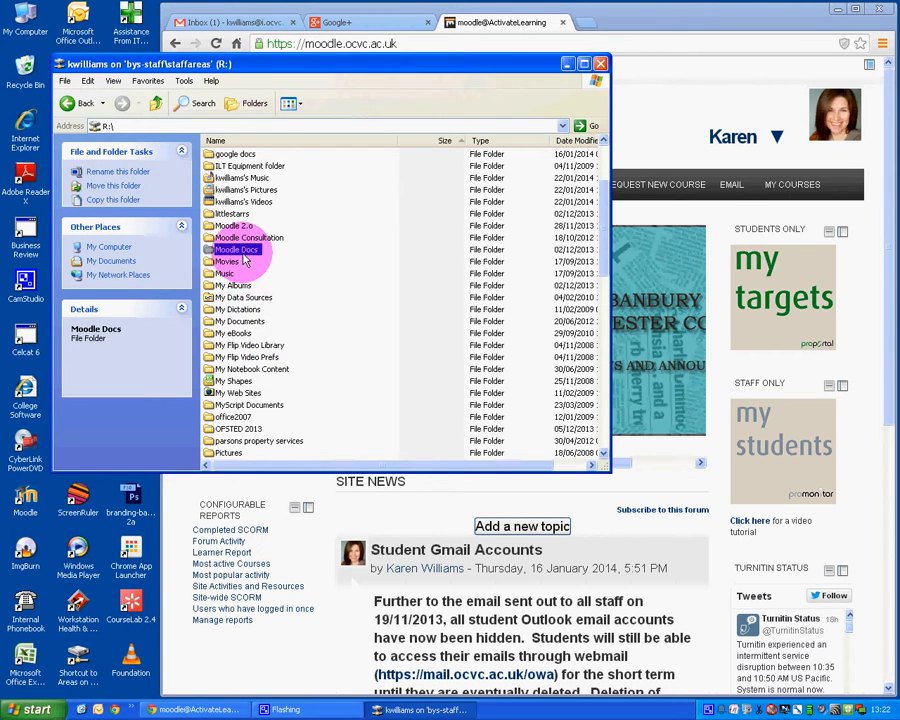
double_click(240, 155)
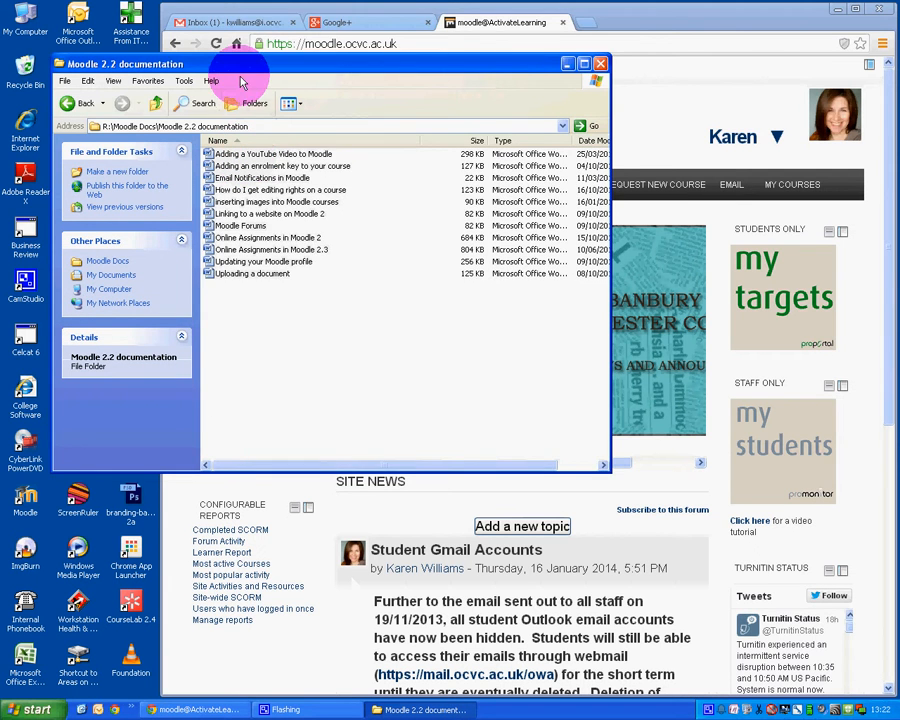
Step: Arrange the Moodle 2.2 documentation folder window as a narrow, tall strip beside the browser so its files stay visible
left_click_drag(236, 68, 191, 18)
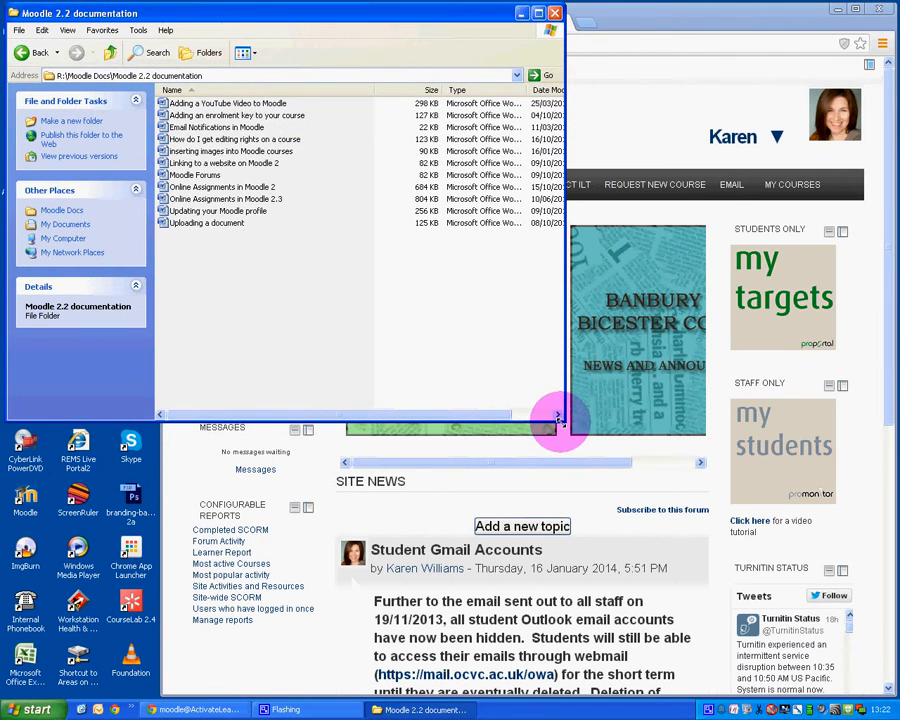
left_click_drag(560, 415, 210, 688)
left_click_drag(370, 8, 370, 5)
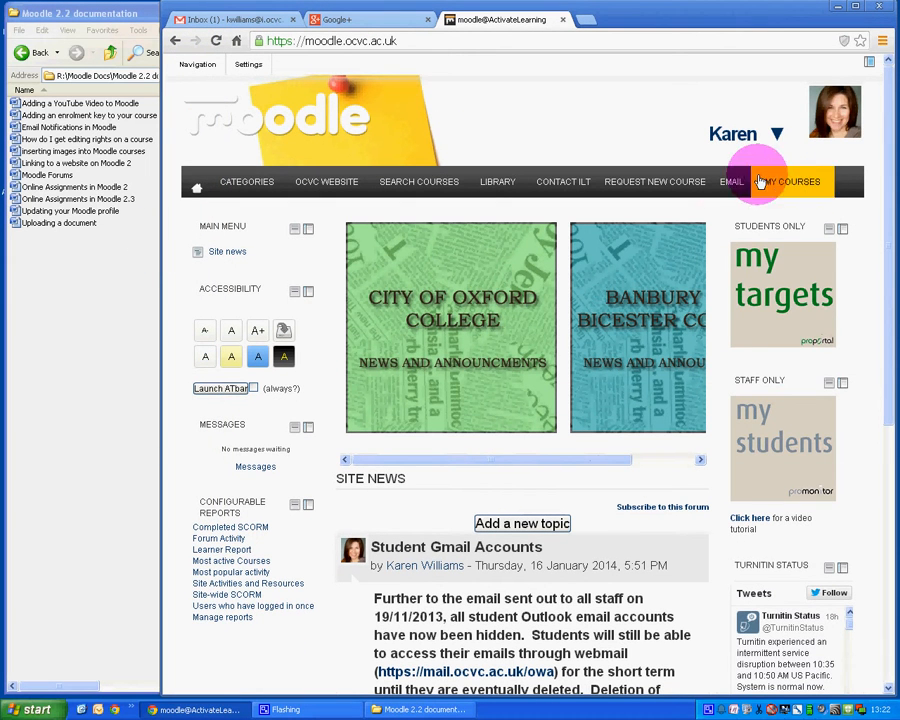
Step: Open the eLearningLevelOne course in Moodle and turn editing on
mouse_move(781, 185)
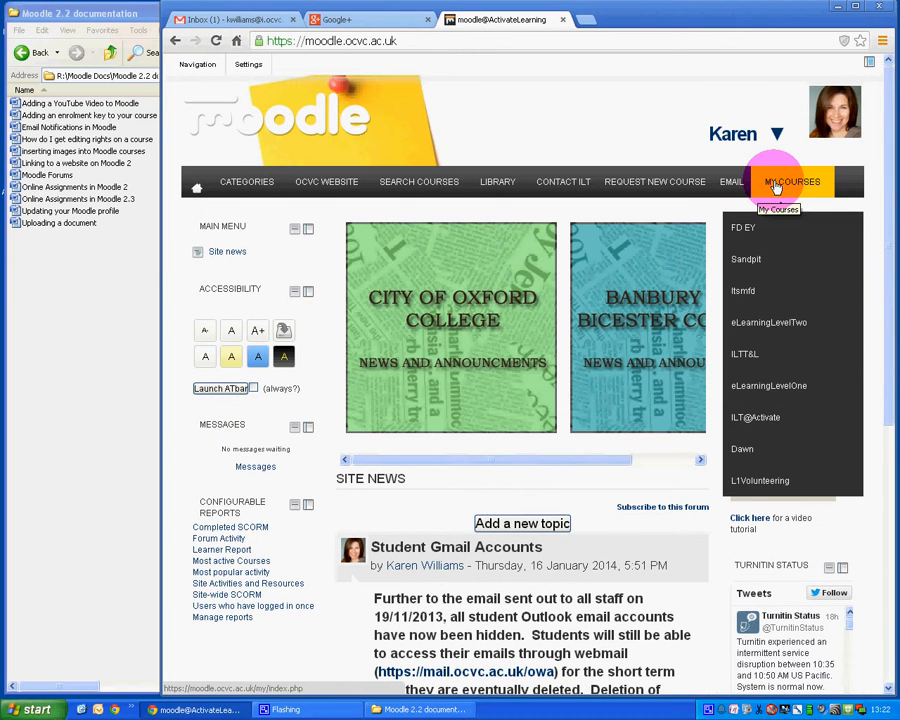
left_click(746, 388)
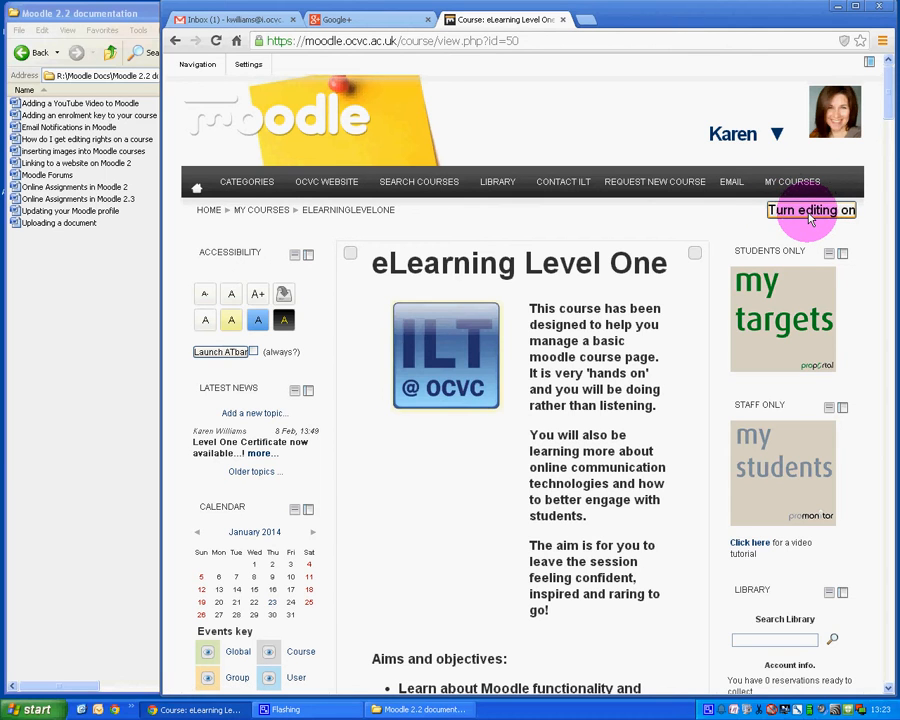
left_click(812, 212)
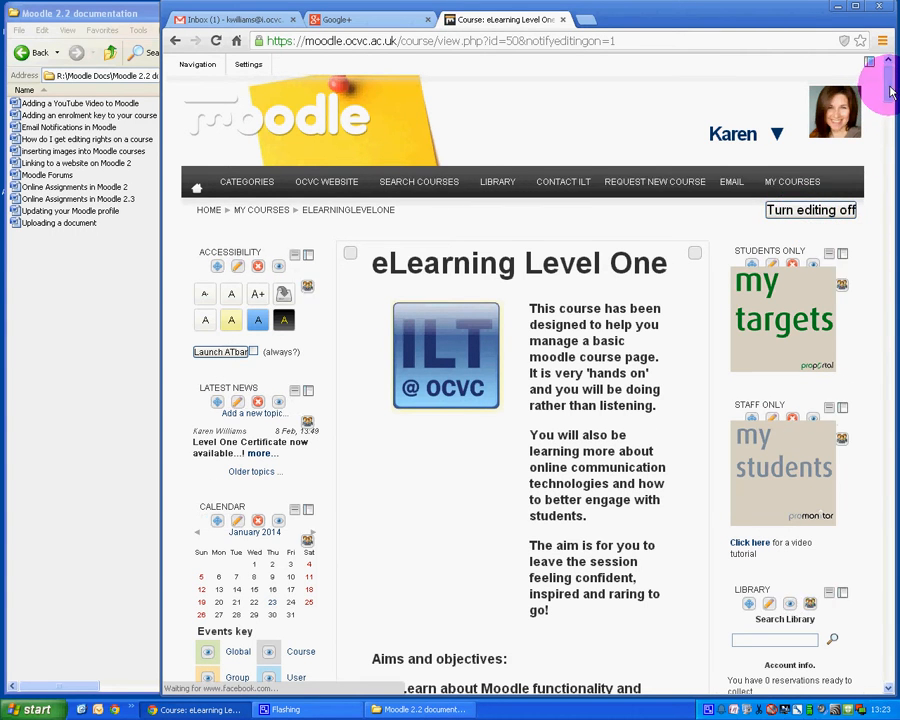
Step: Open the course's "Uploading a file" section and go to the end of its activity list
left_click_drag(891, 92, 892, 388)
left_click(438, 418)
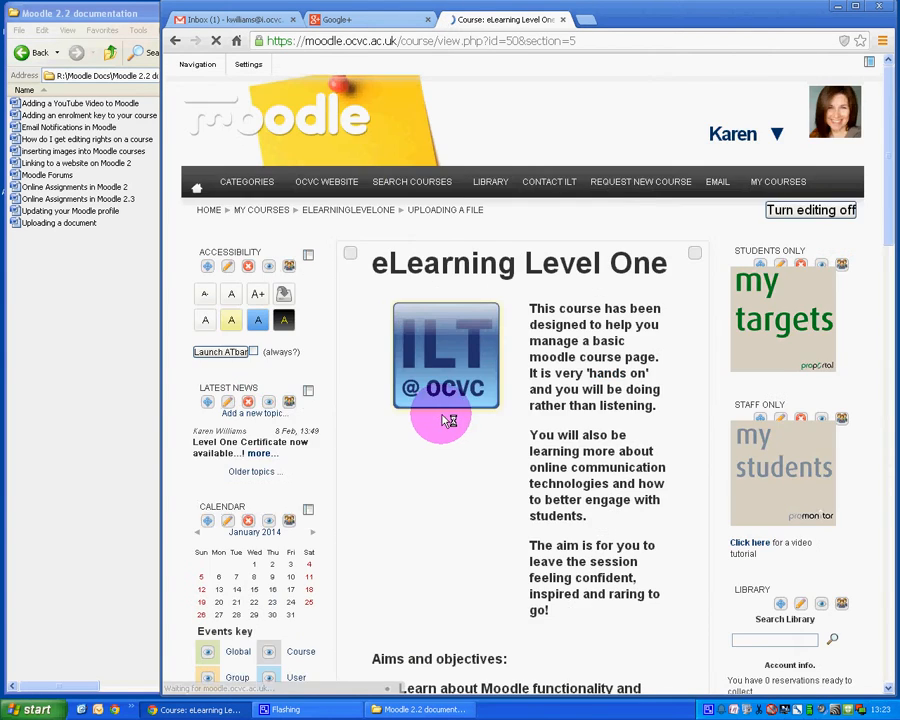
scroll(730, 390, "down", 8)
scroll(730, 393, "down", 6)
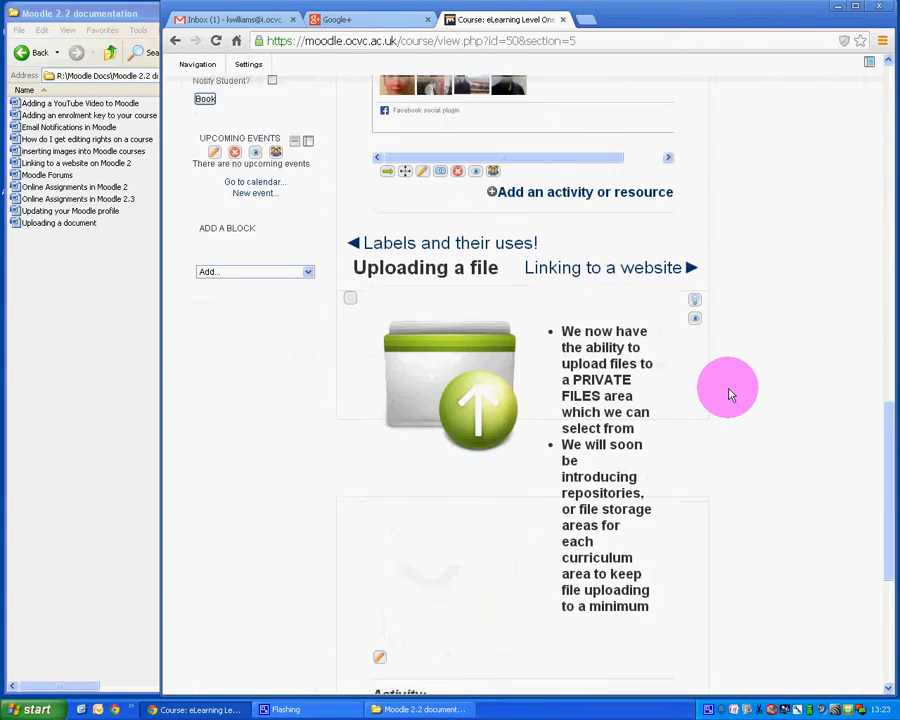
scroll(730, 393, "down", 5)
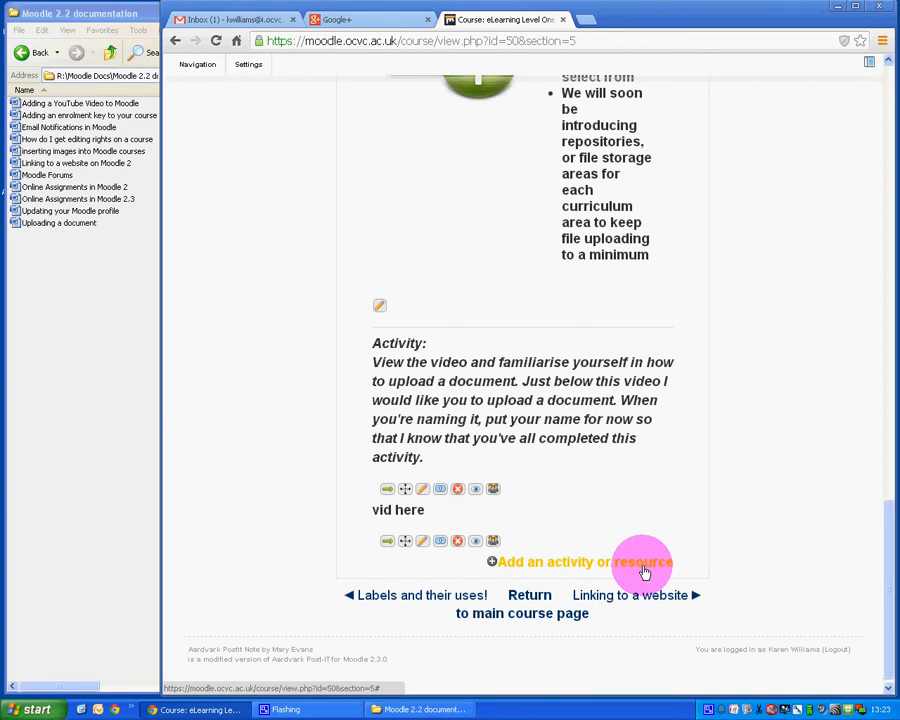
Step: Add the Word file "Adding a YouTube Video to Moodle" from the folder window directly below the "vid here" label
left_click(40, 12)
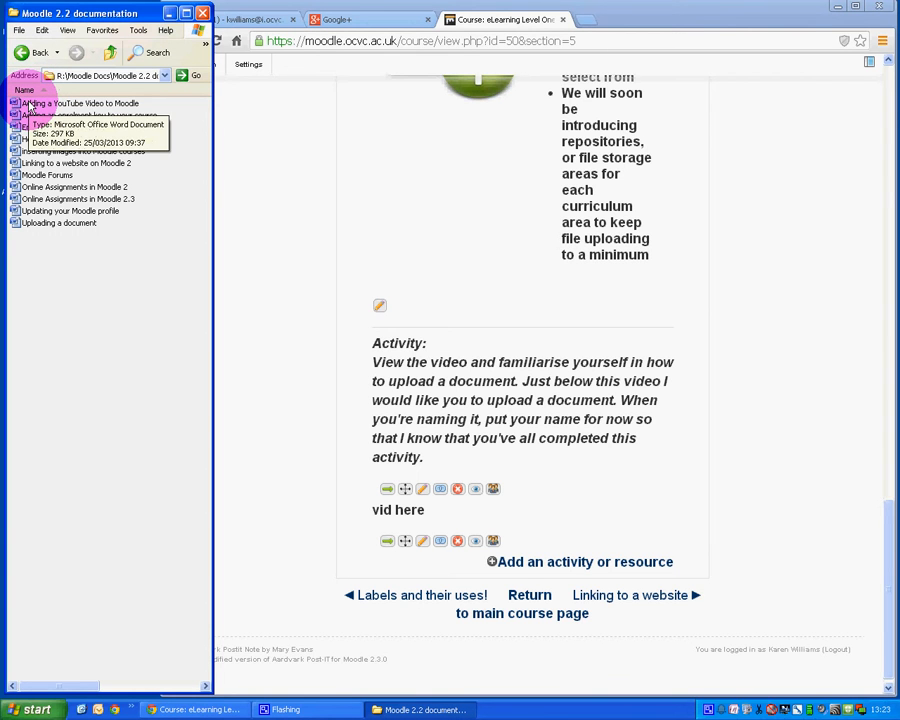
left_click(29, 105)
left_click_drag(29, 105, 544, 576)
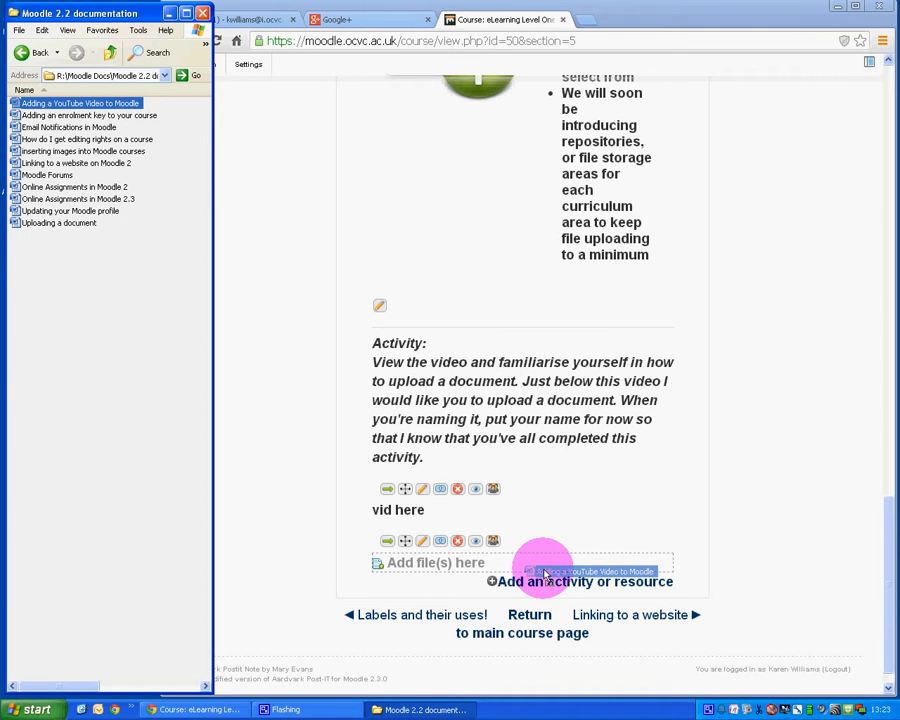
left_click_drag(544, 576, 612, 574)
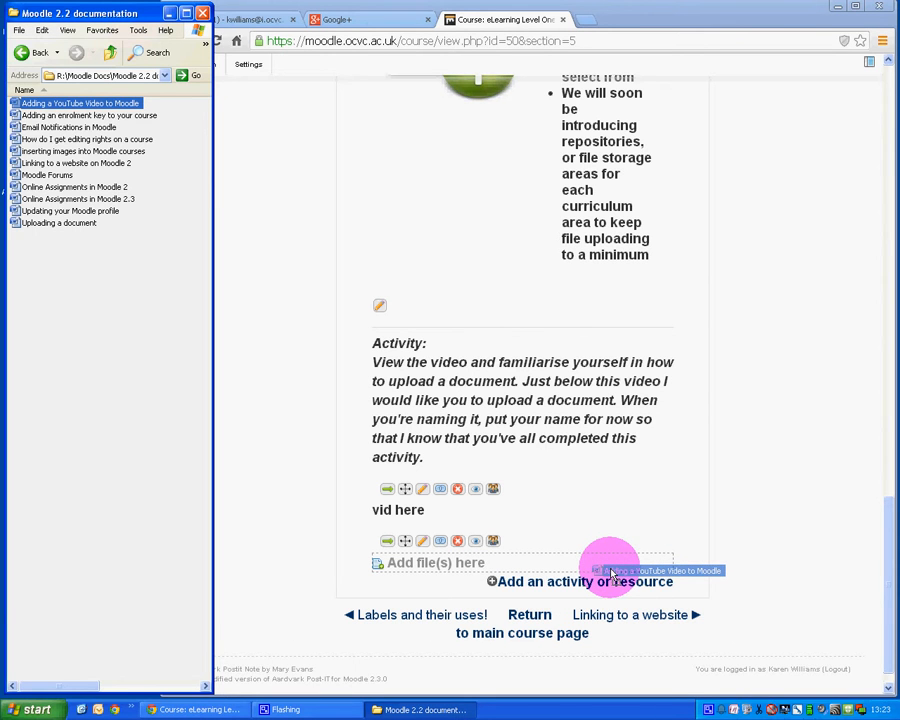
left_click_drag(612, 574, 449, 567)
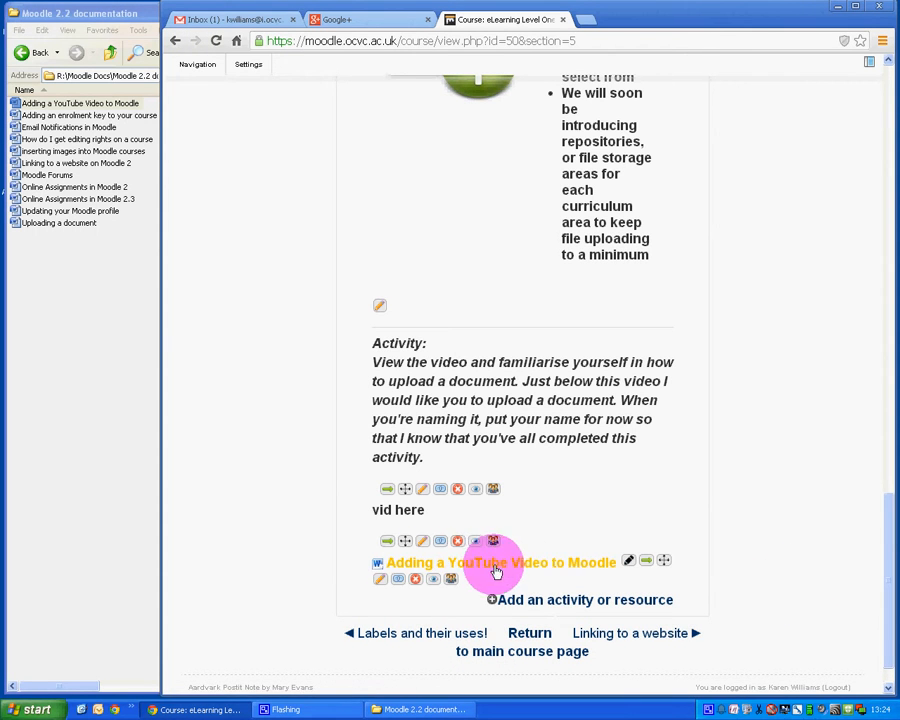
Step: Rename the uploaded YouTube video document in the section as "new title here"
left_click(628, 564)
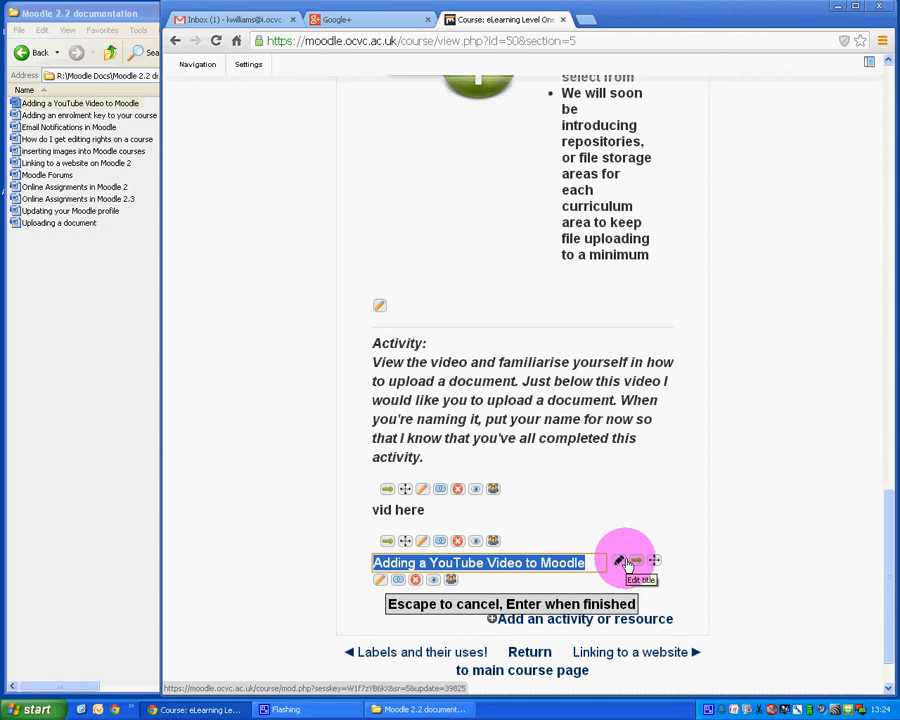
type("new ")
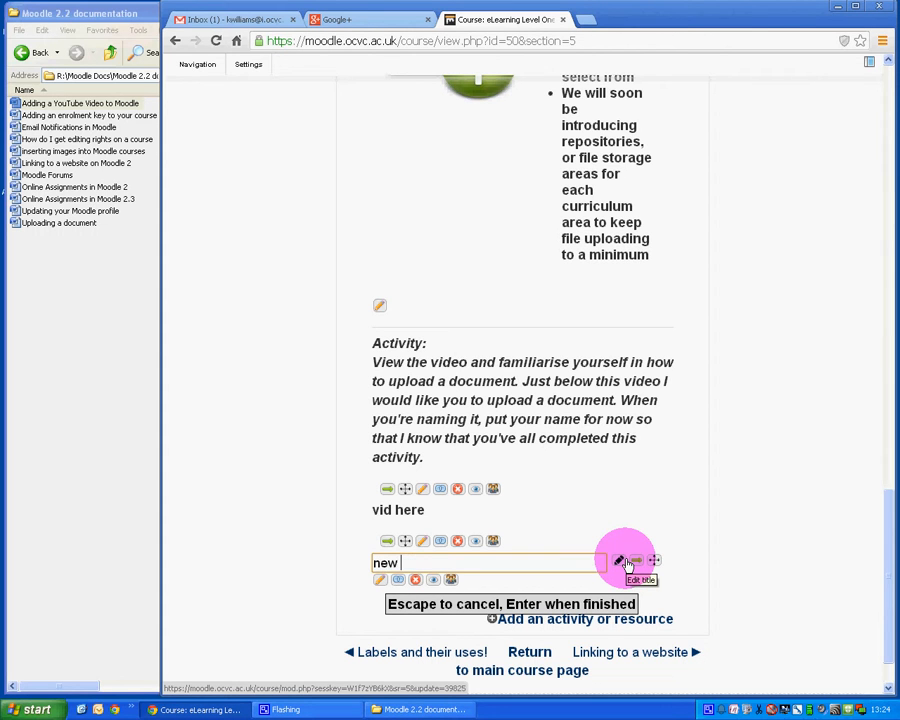
type("title here")
key("Return")
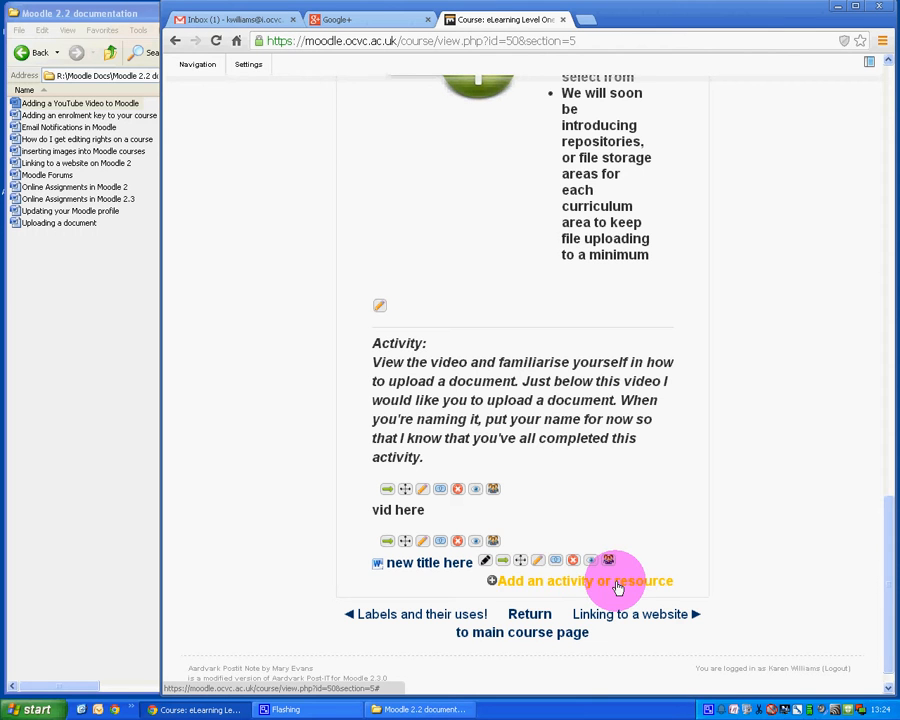
Step: Start adding a new File resource to the "Uploading a file" section
left_click(553, 586)
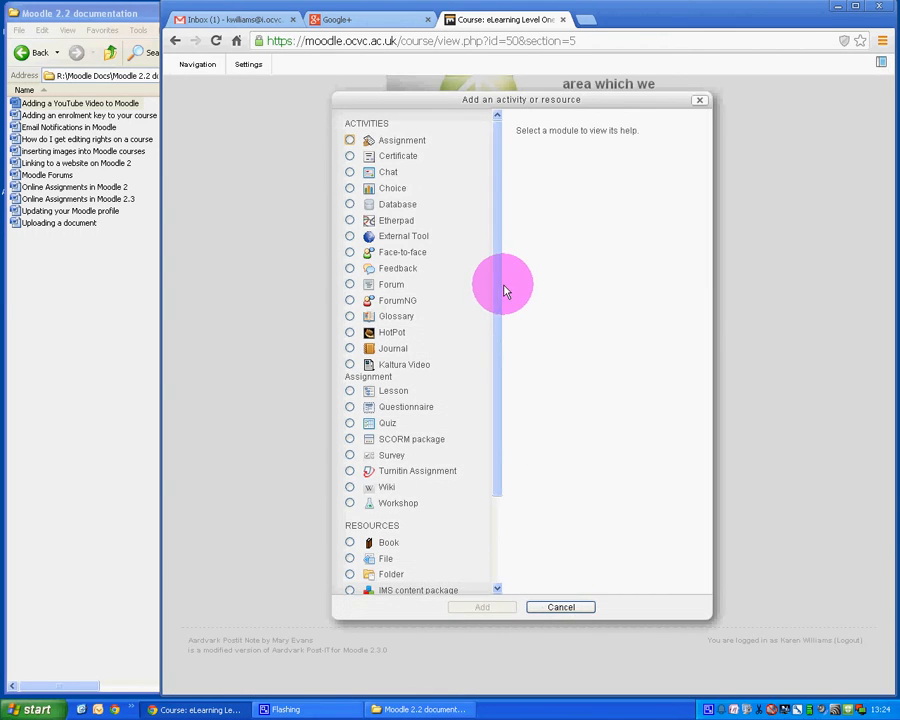
left_click_drag(501, 296, 494, 402)
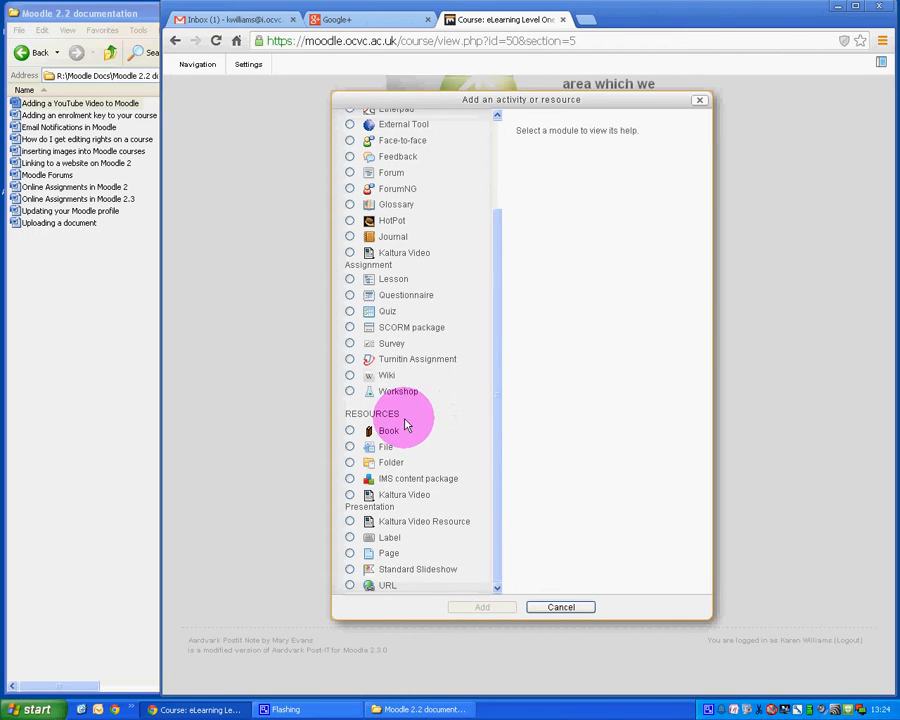
left_click(349, 447)
left_click(481, 607)
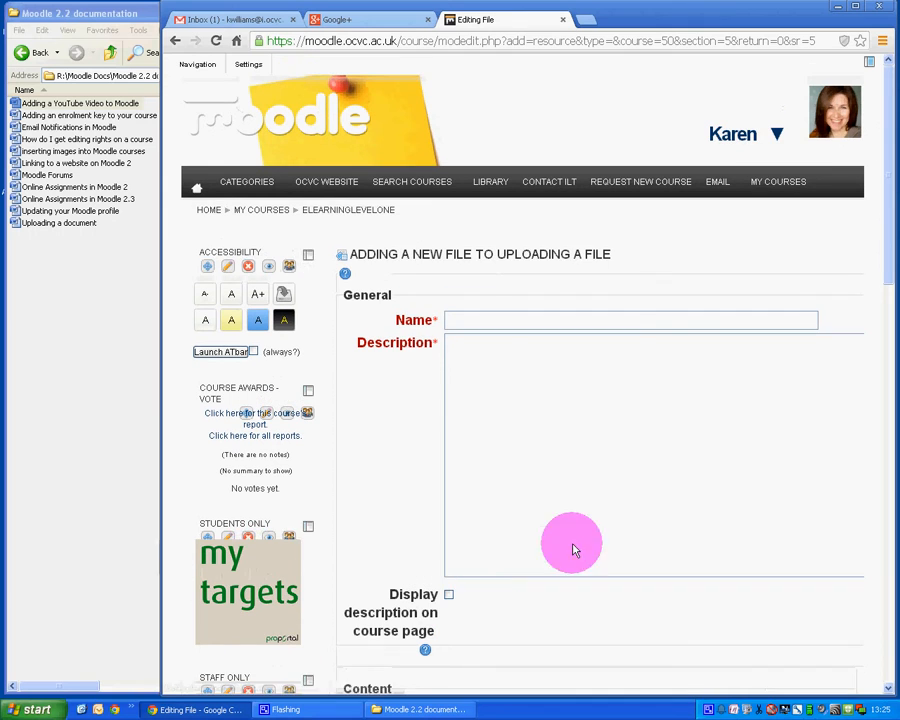
Step: Name the file resource "New doc", enter "description" as its description and enable displaying the description on the course page
left_click(495, 318)
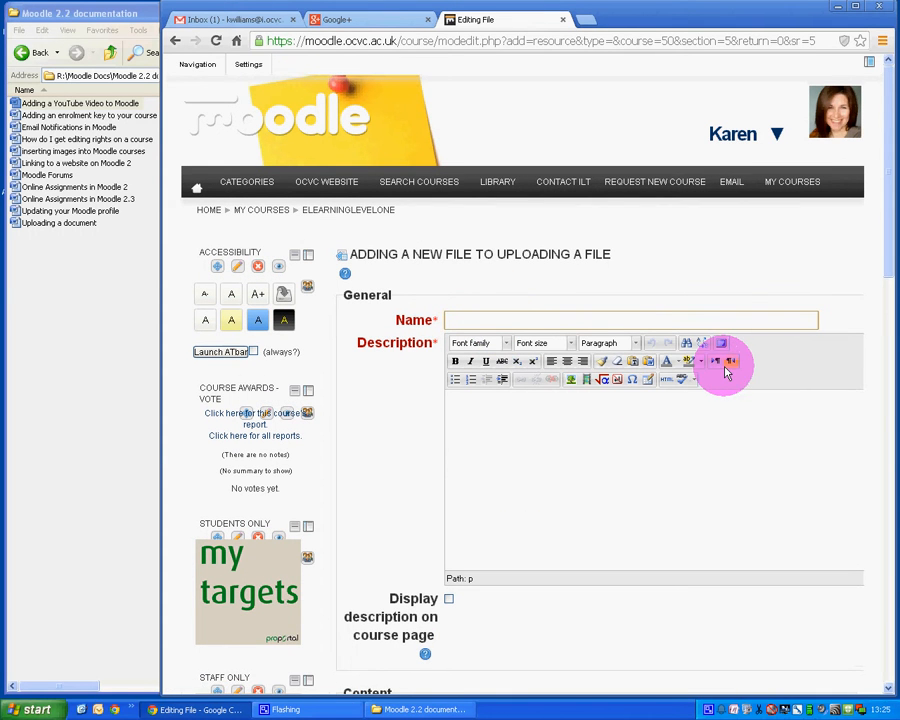
type("New doc")
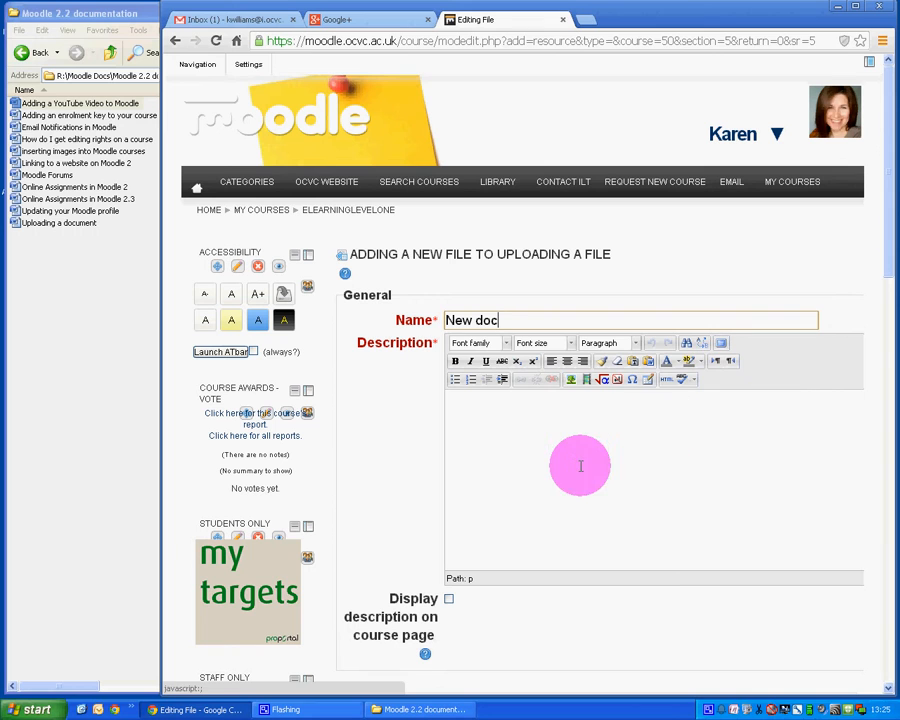
left_click(544, 426)
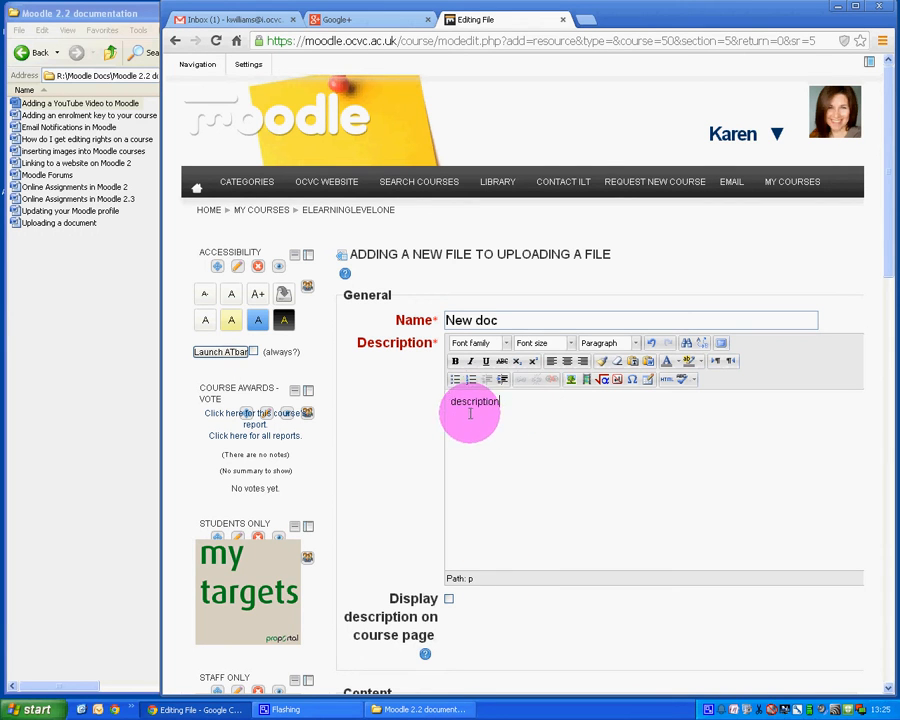
left_click(448, 599)
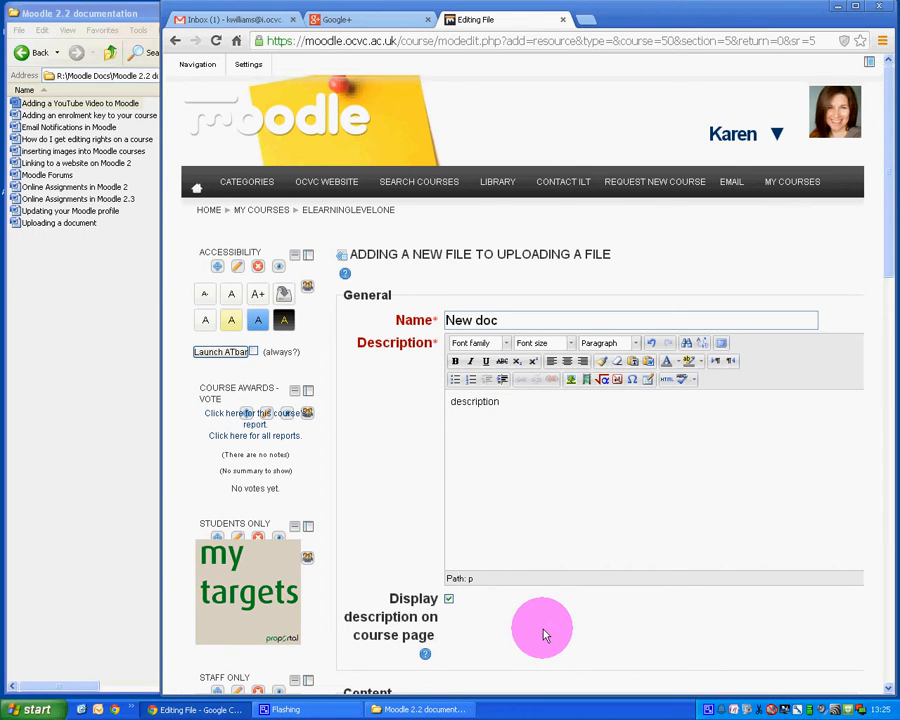
Step: Add the Word file "Uploading a document" from the folder window to the resource's content files
scroll(545, 635, "down", 3)
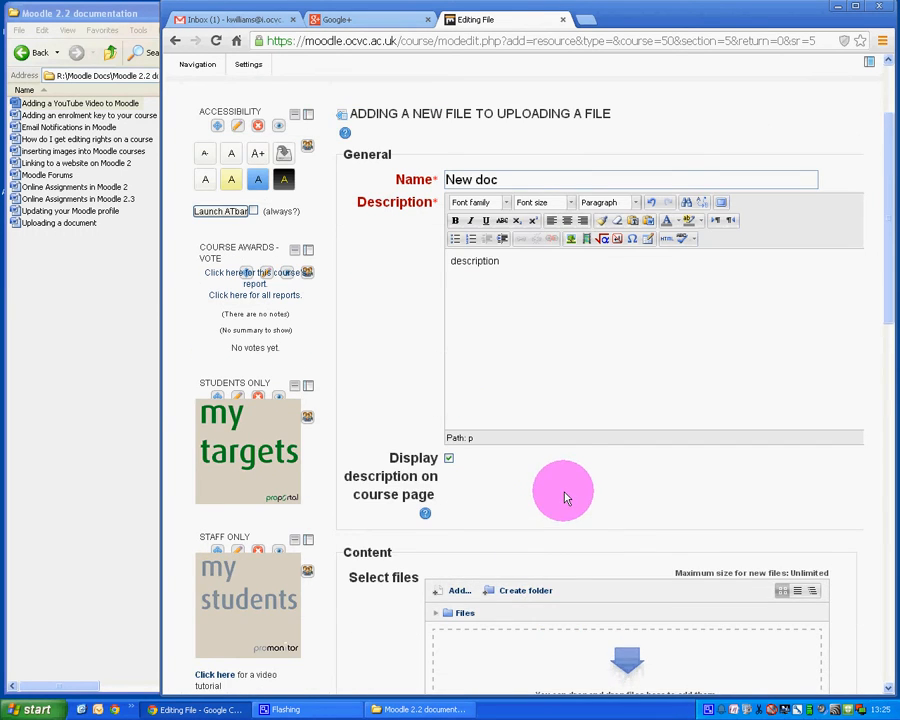
scroll(565, 497, "down", 5)
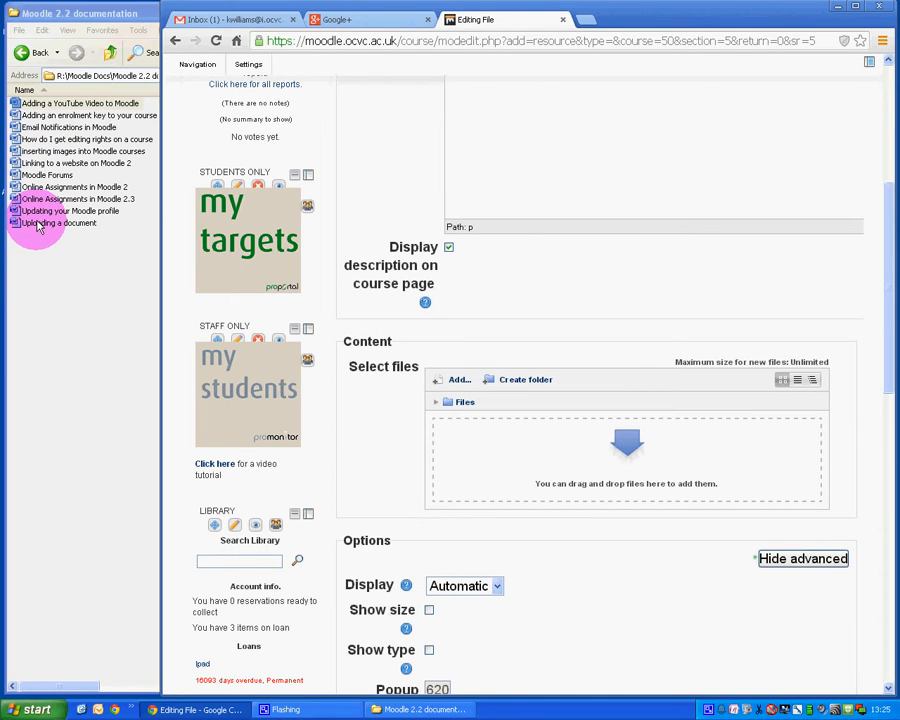
left_click_drag(37, 224, 582, 464)
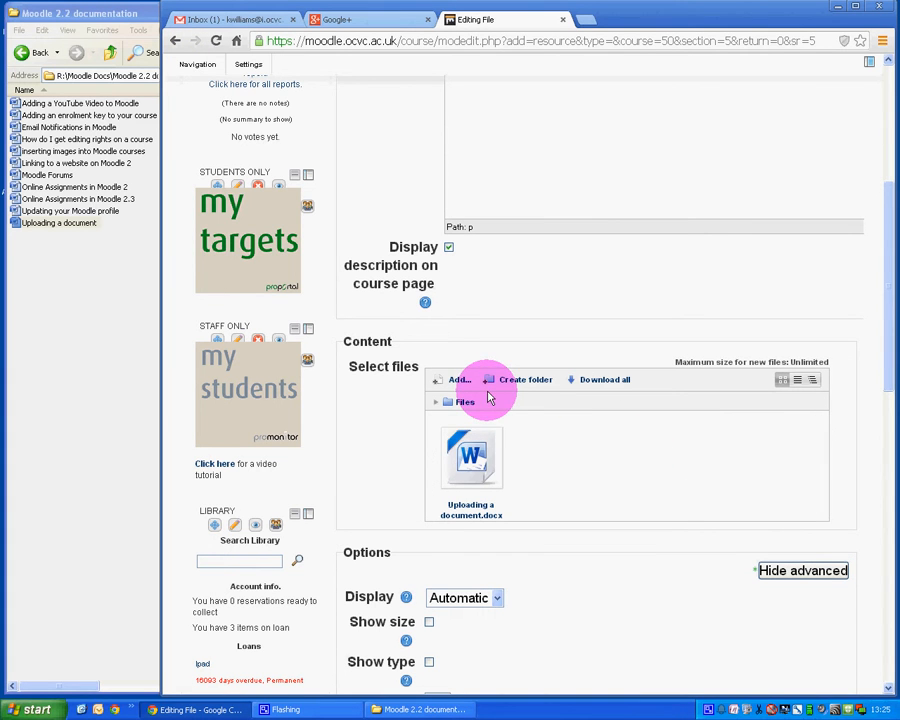
Step: View the Upload a file source in the file picker as an alternative way to add files
left_click(459, 380)
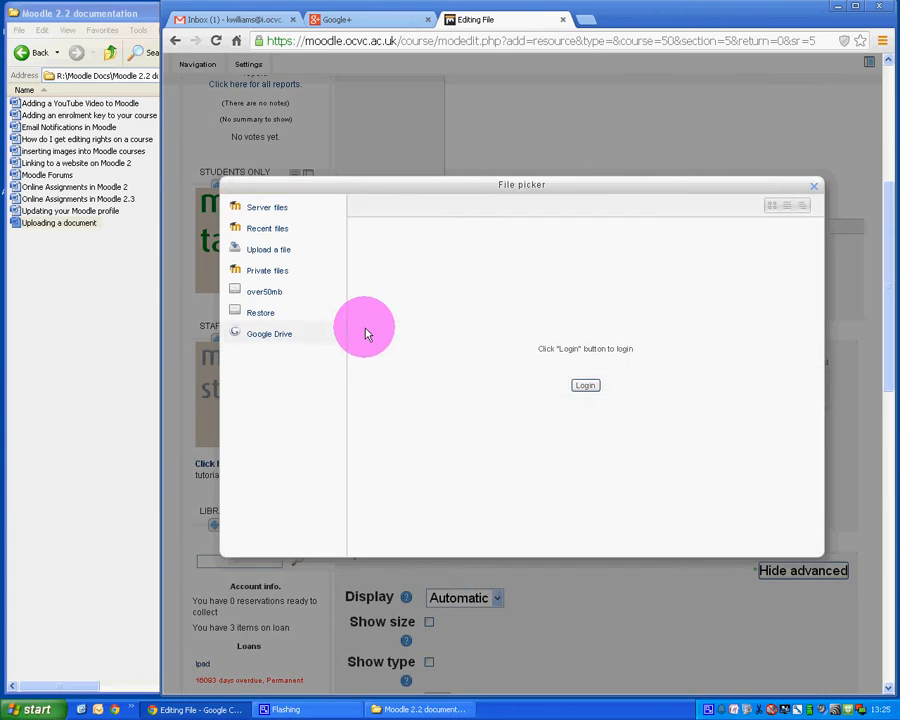
left_click(260, 252)
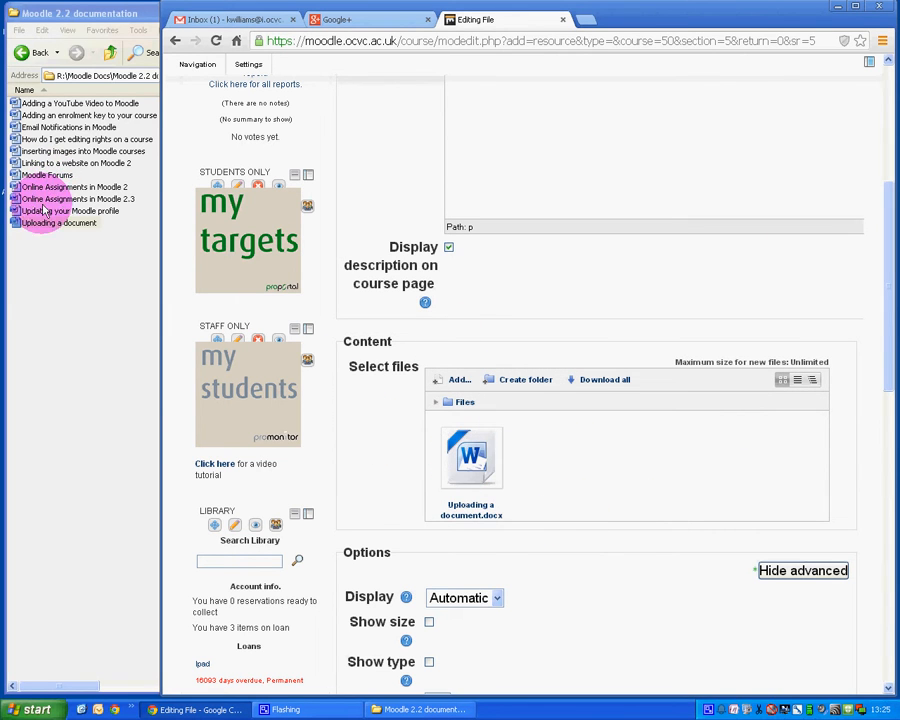
Step: Save the new file resource and return to the course
scroll(604, 607, "down", 2)
scroll(604, 607, "down", 10)
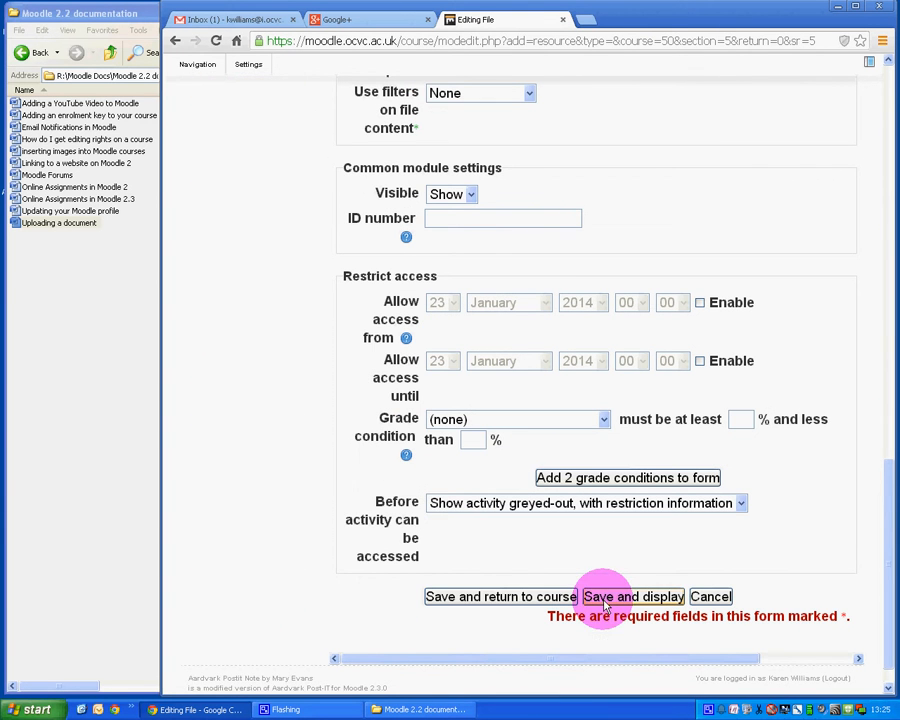
left_click(487, 598)
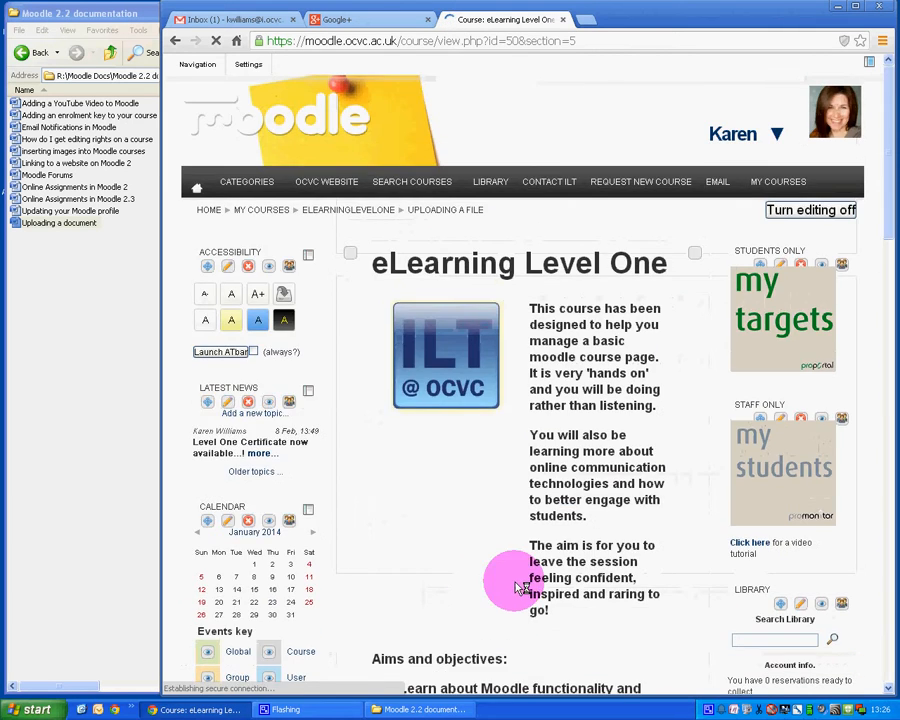
Step: Start adding another File resource to the end of the Uploading a file section
scroll(516, 578, "down", 10)
scroll(520, 575, "down", 10)
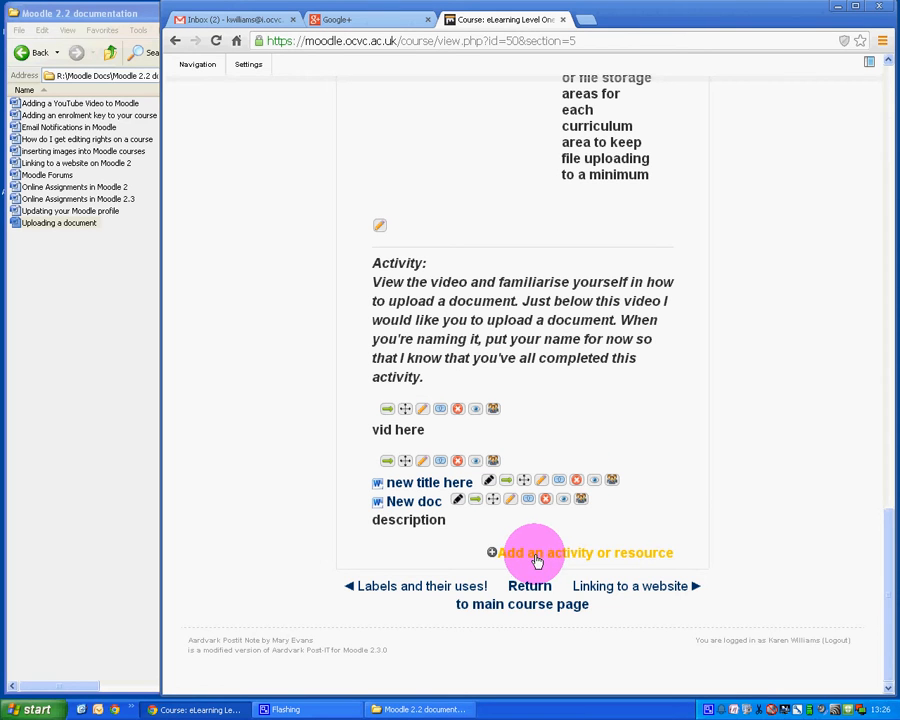
left_click(584, 558)
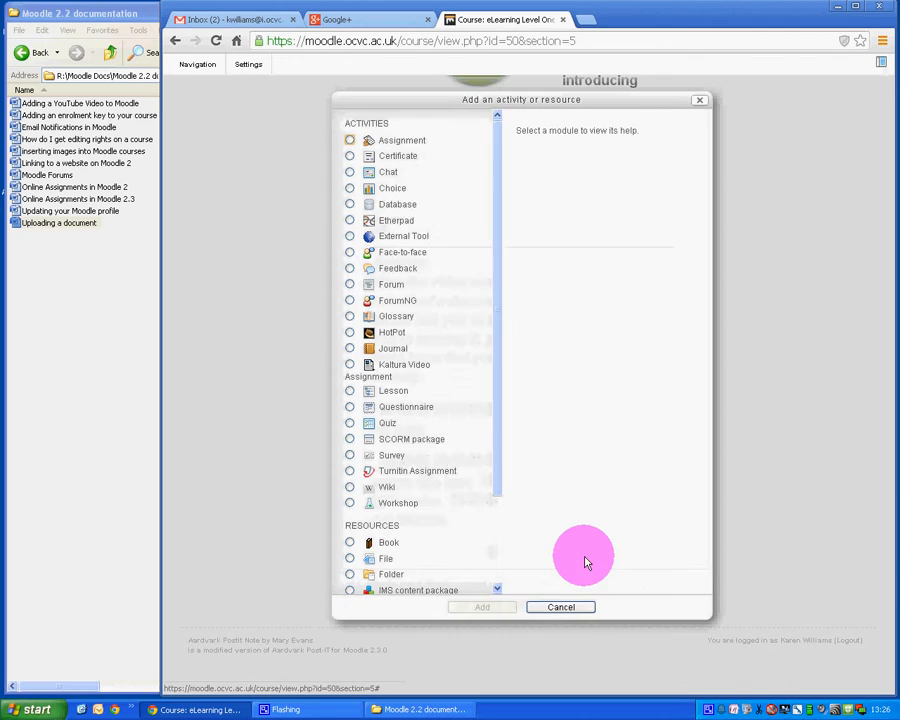
left_click_drag(497, 458, 495, 572)
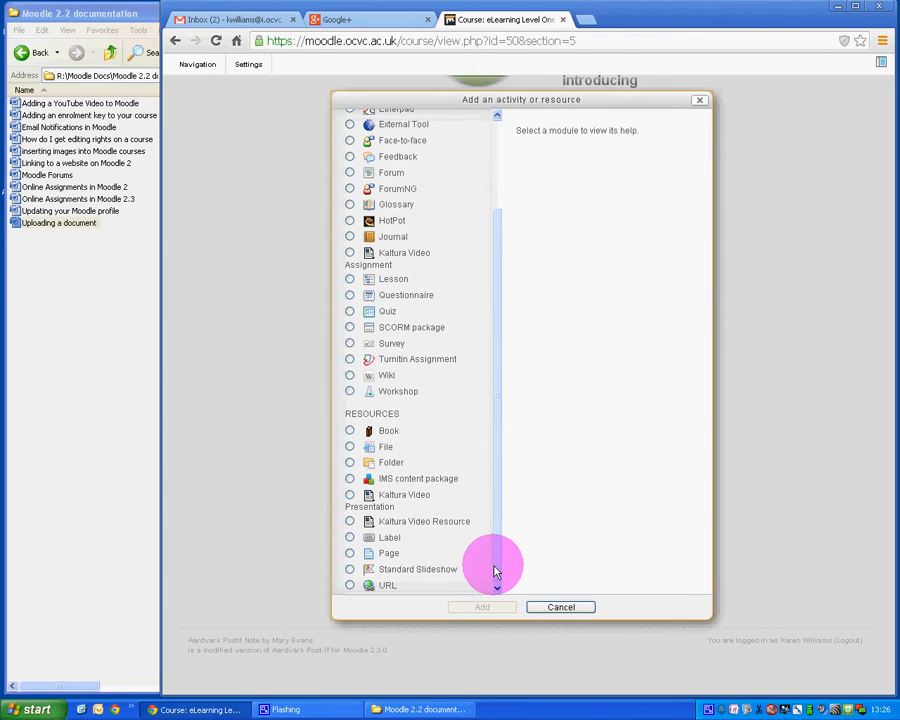
left_click(381, 450)
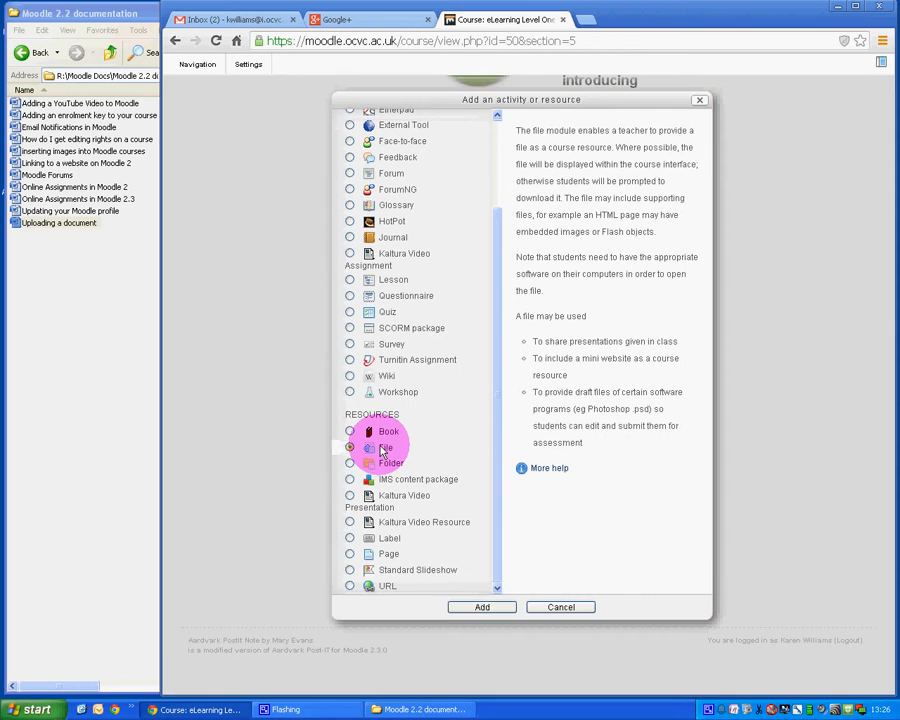
left_click(476, 607)
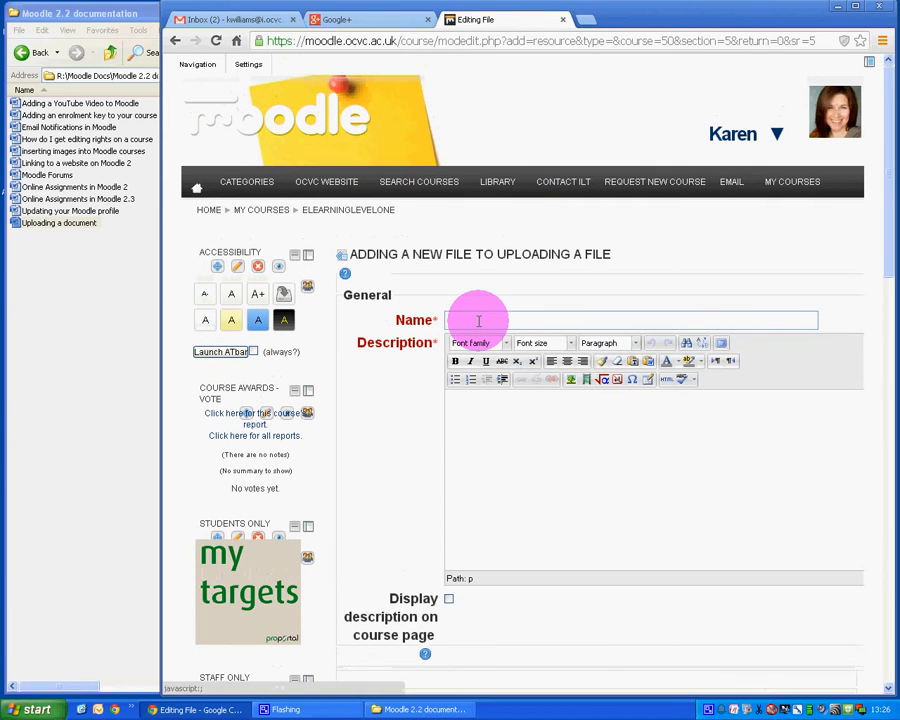
Step: Name the file resource "Google drive doc", enter "another desc" as its description and enable displaying the description on the course page
left_click(478, 320)
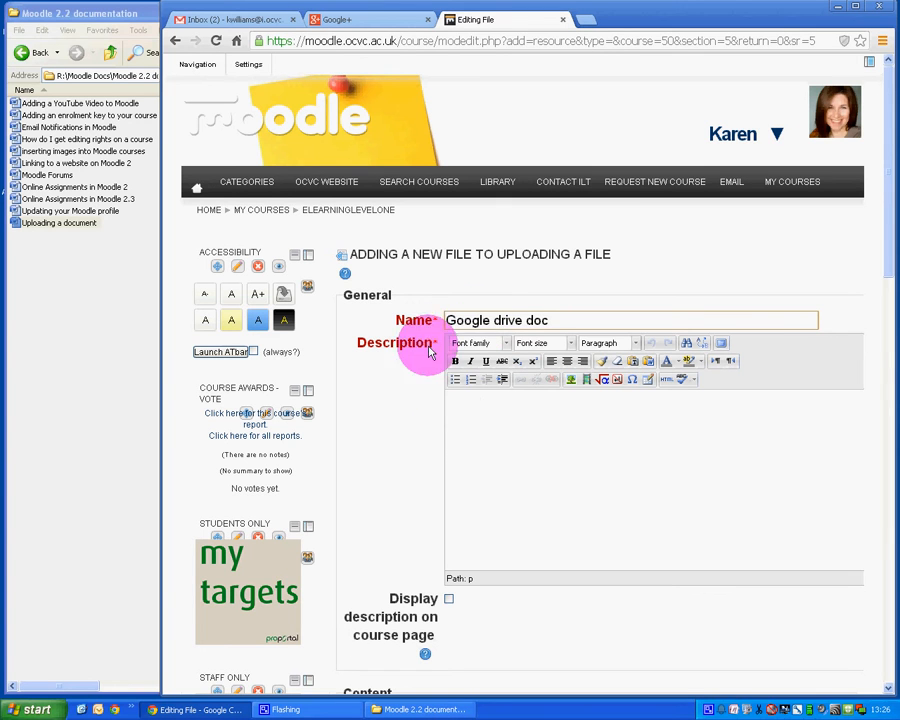
left_click(478, 430)
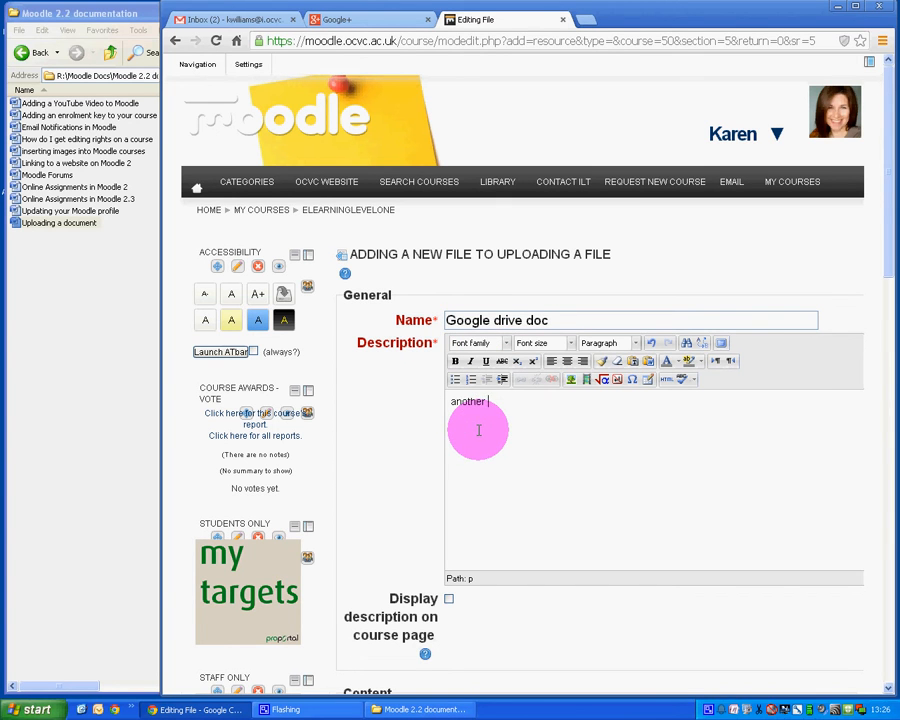
left_click(448, 598)
Step: Log in to Google Drive through the file picker and add "Resizing Images Worksheet.docx" to the resource's content files
scroll(530, 600, "down", 2)
scroll(555, 600, "down", 2)
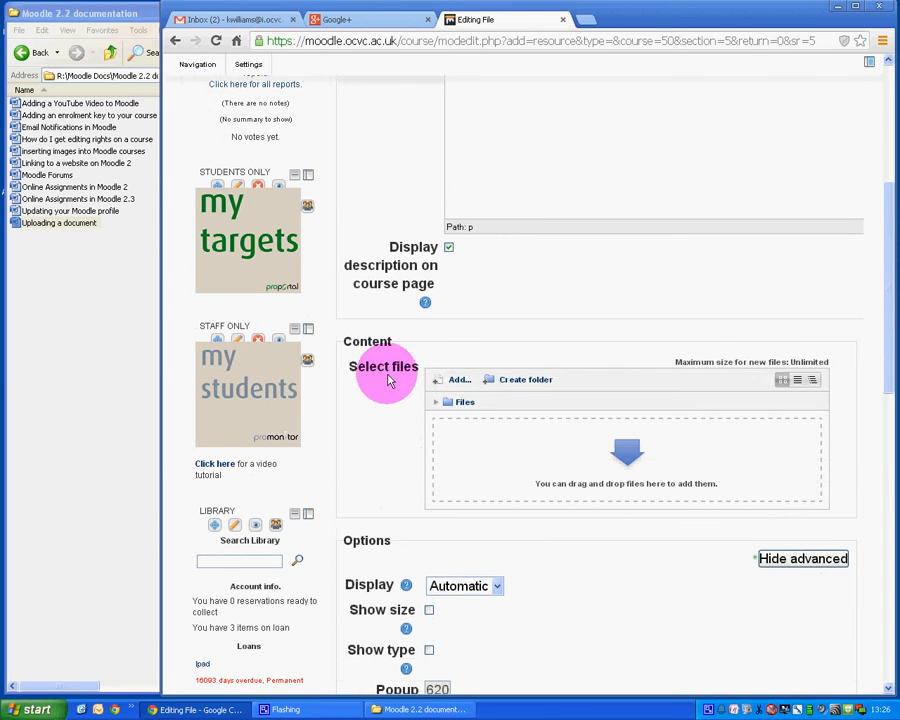
left_click(457, 382)
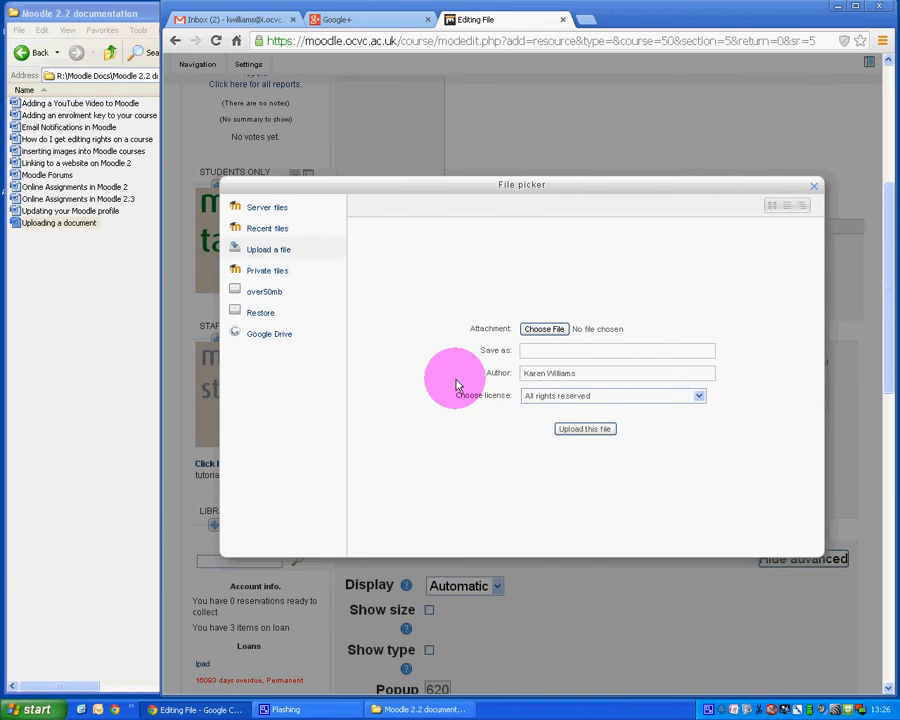
left_click(266, 335)
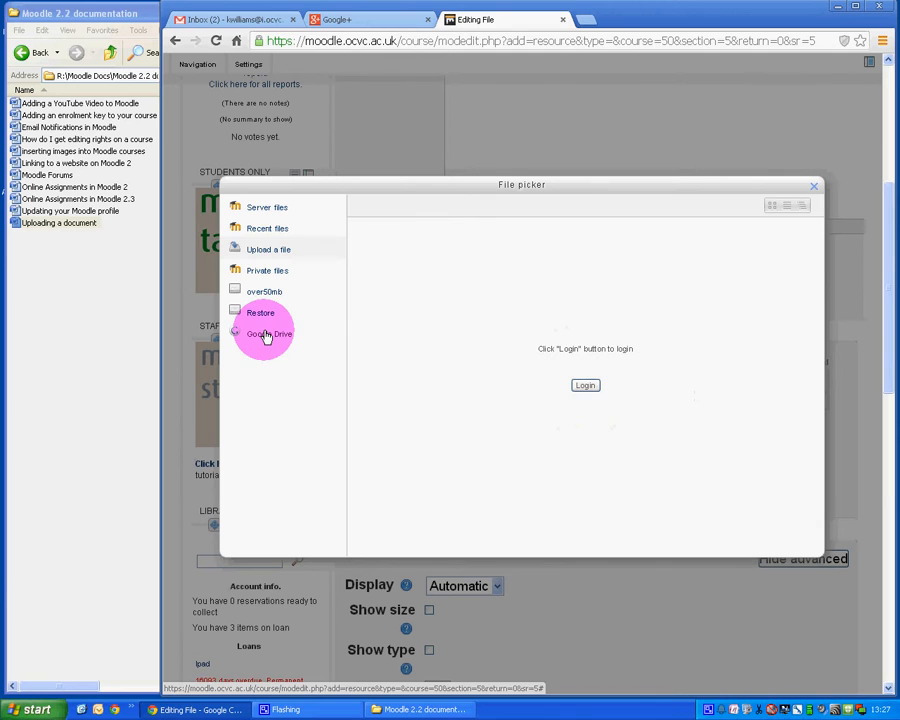
left_click(584, 387)
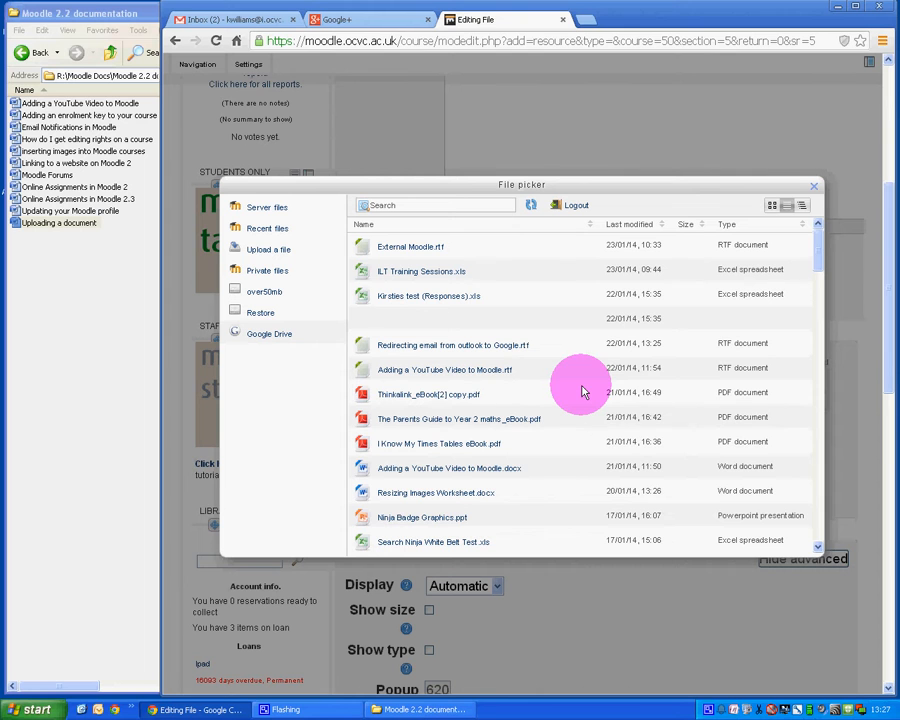
left_click(419, 497)
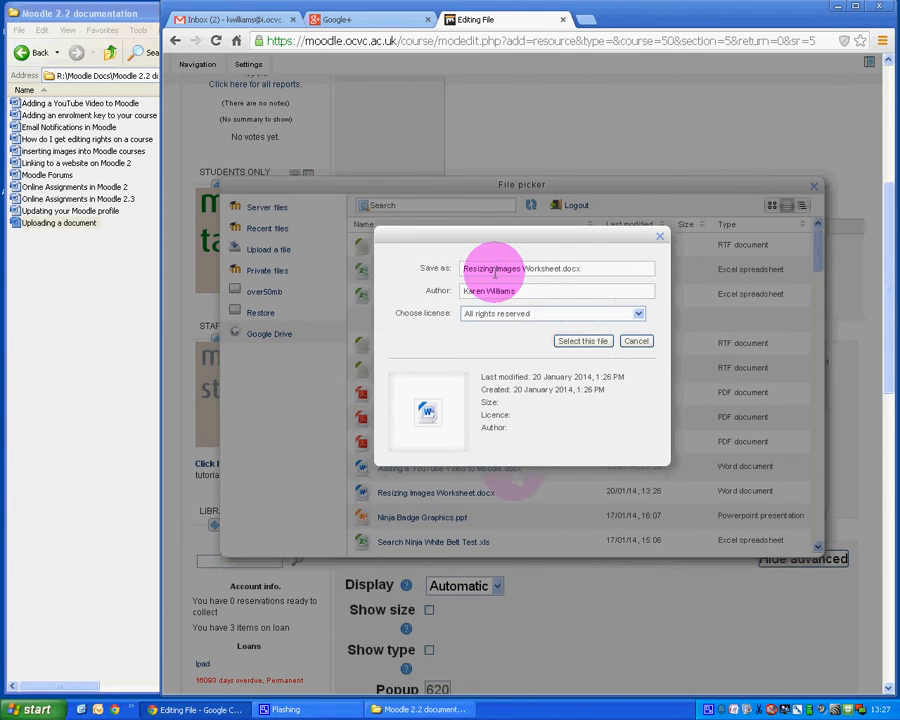
left_click(583, 342)
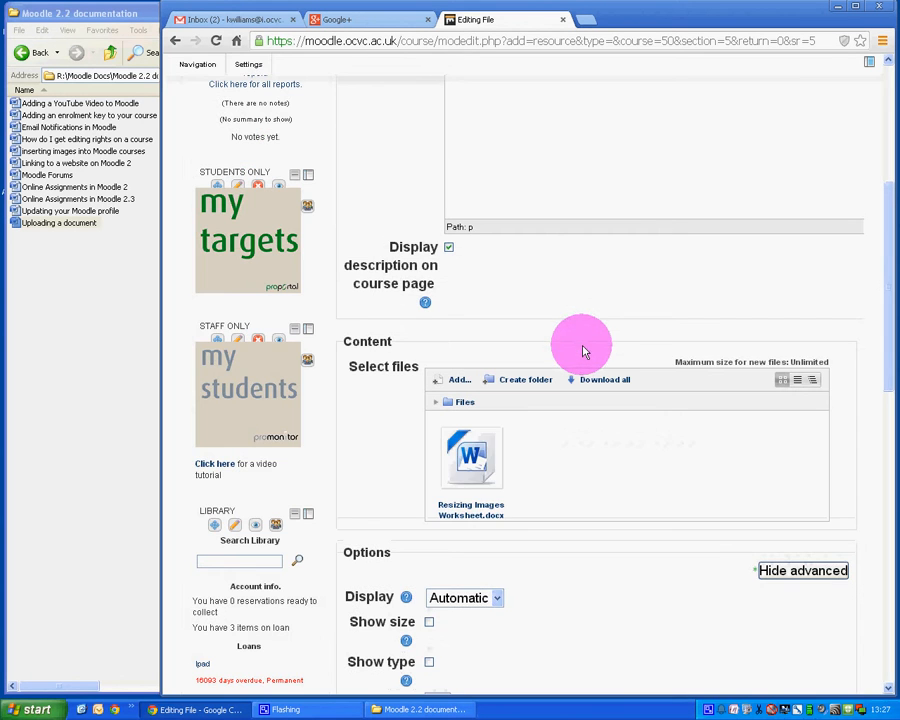
Step: Save the Google drive doc resource, return to the course and check its entry in the section
scroll(622, 600, "down", 5)
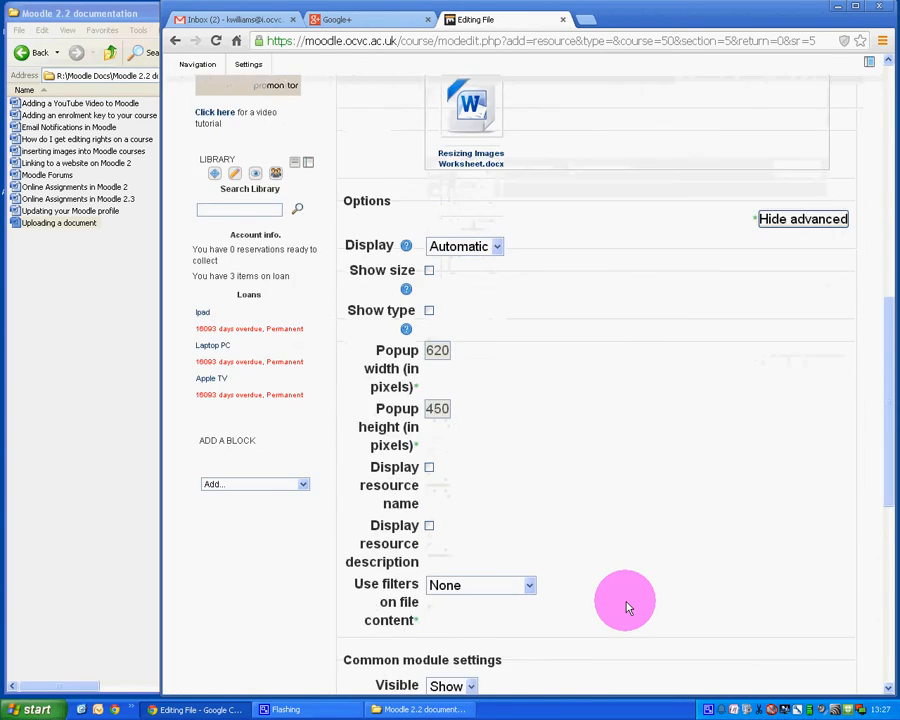
scroll(624, 602, "down", 4)
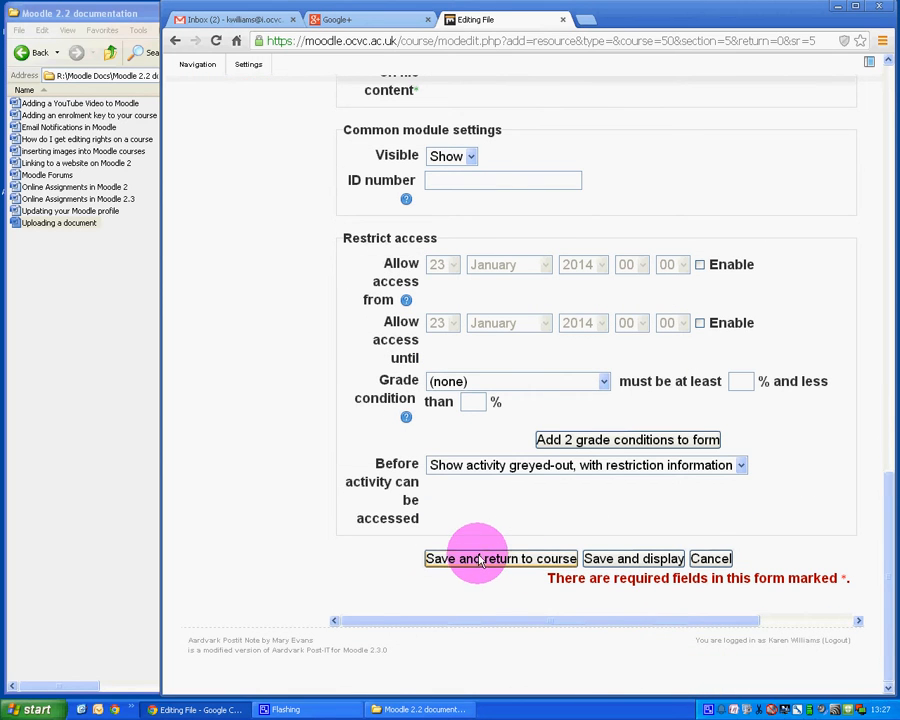
left_click(482, 559)
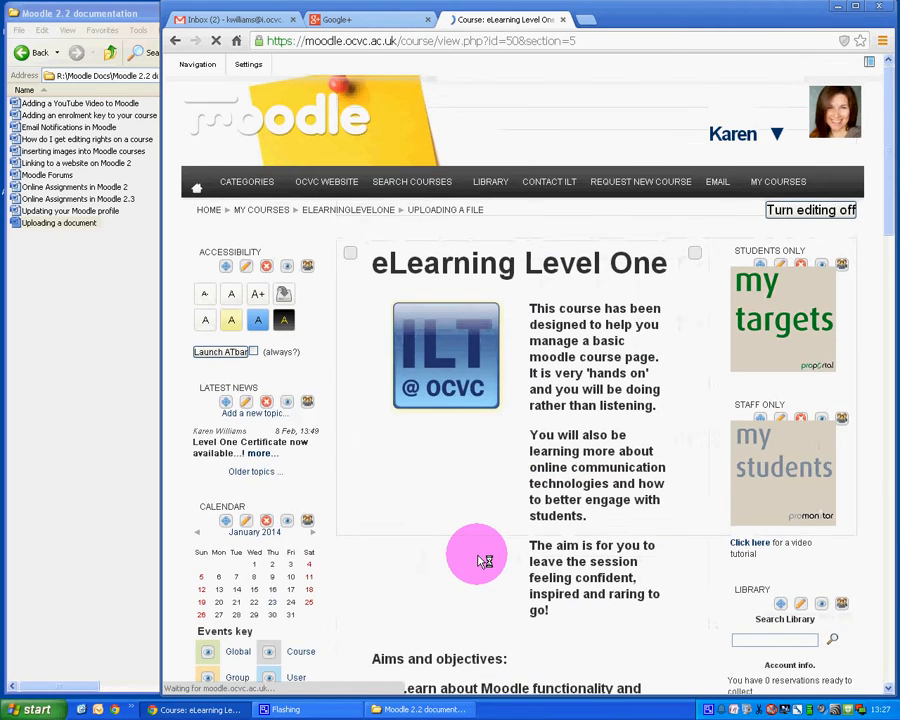
left_click_drag(884, 244, 865, 657)
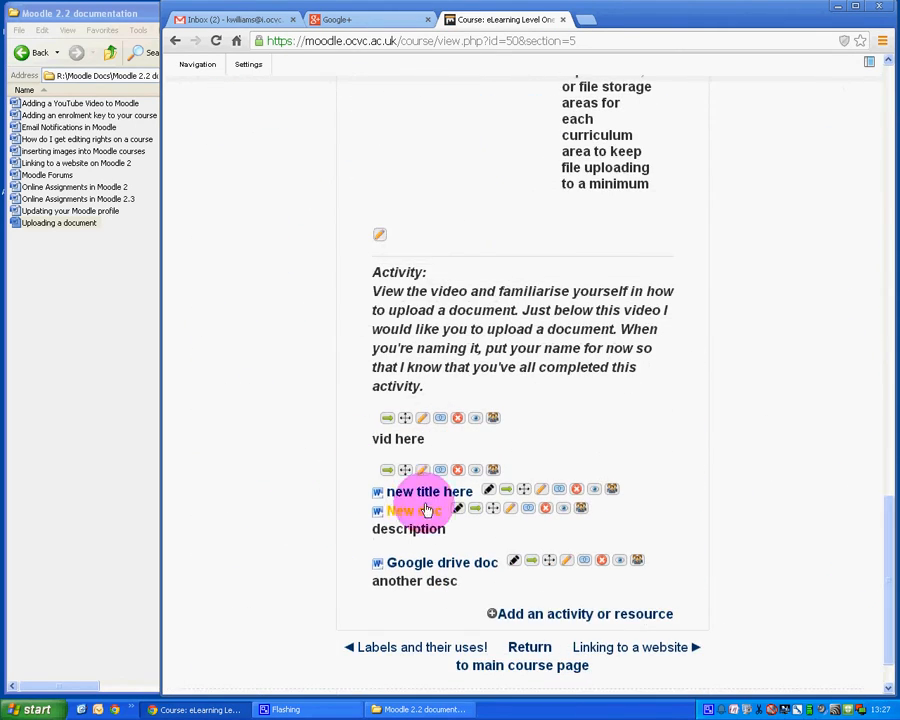
scroll(890, 530, "down", 2)
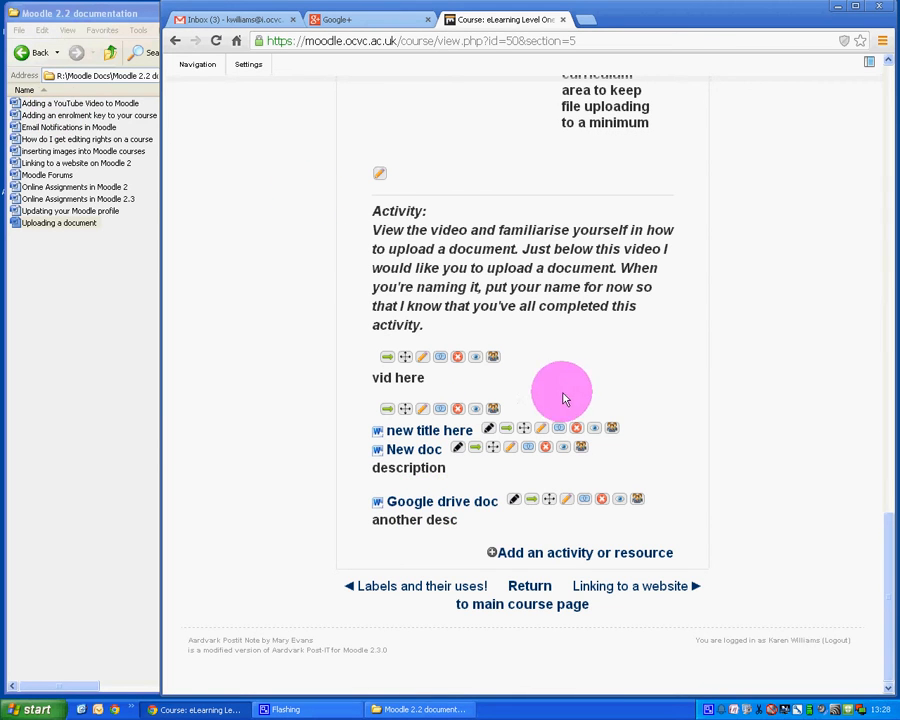
Step: Select the consecutive files from "Email Notifications in Moodle" to "Linking to a website on Moodle 2" in the folder window
left_click(55, 103)
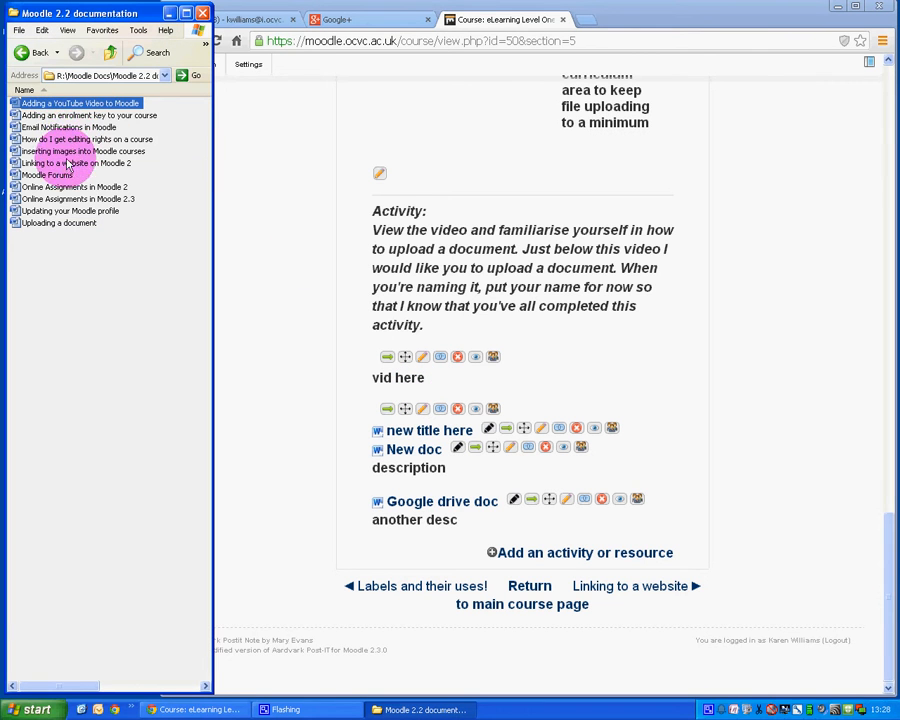
left_click(40, 115)
left_click(38, 128, "shift")
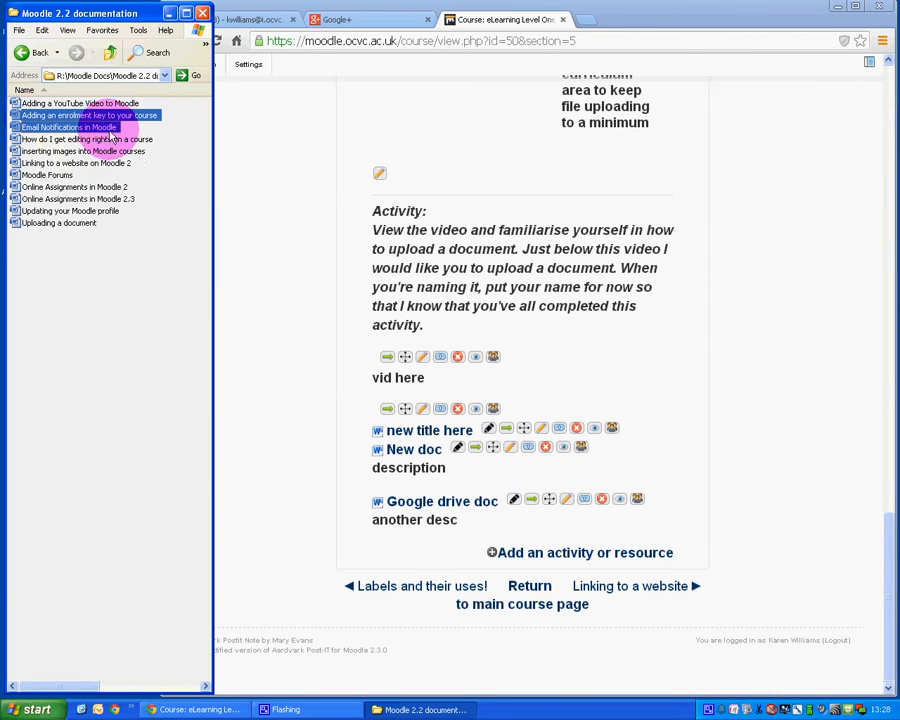
left_click(155, 233)
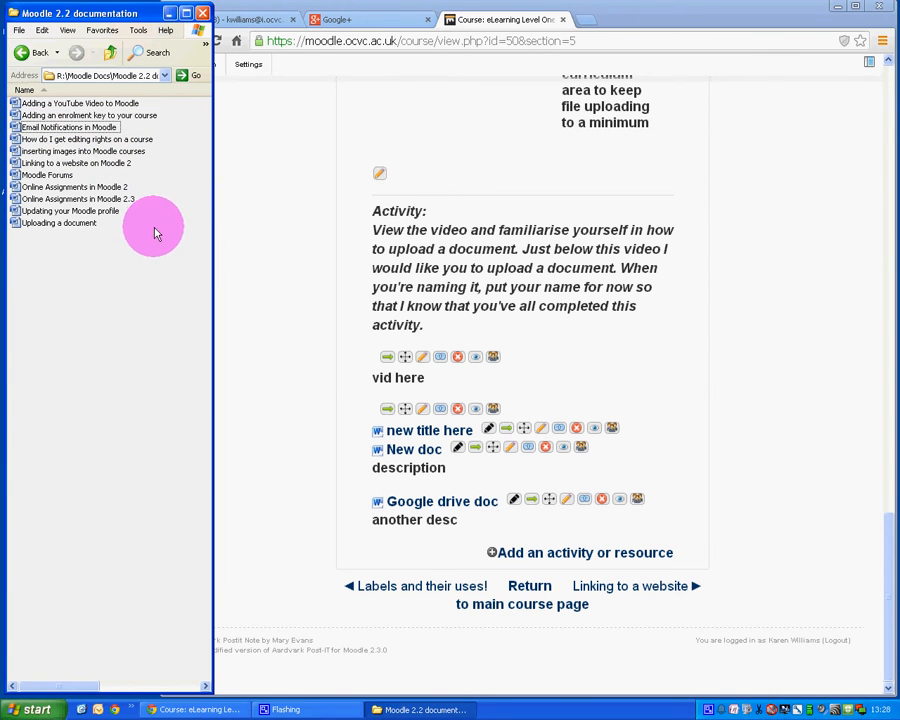
left_click_drag(155, 233, 31, 150)
left_click(118, 280)
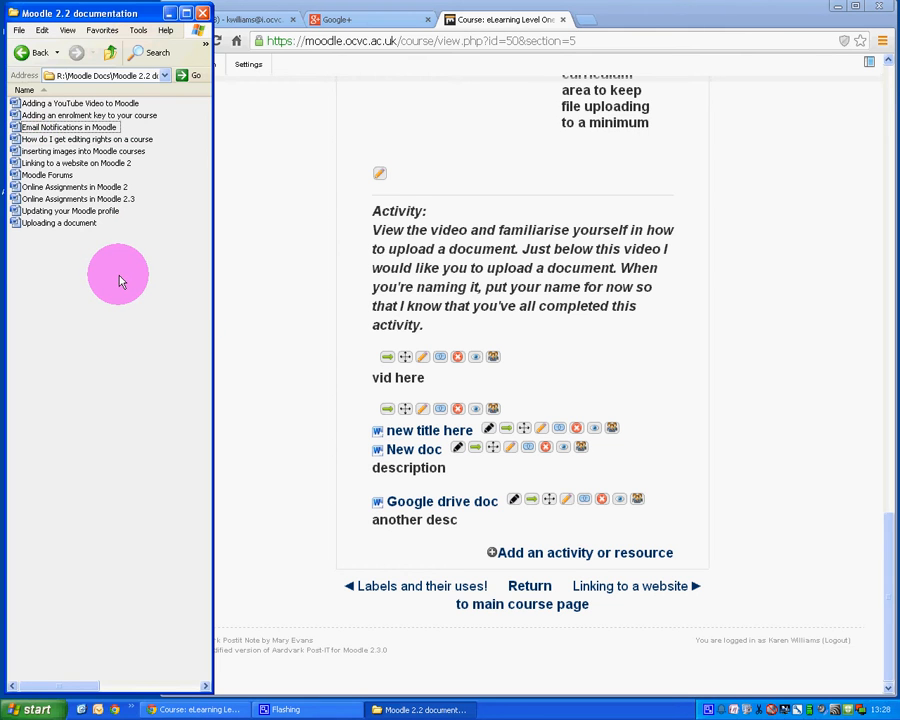
left_click(30, 128)
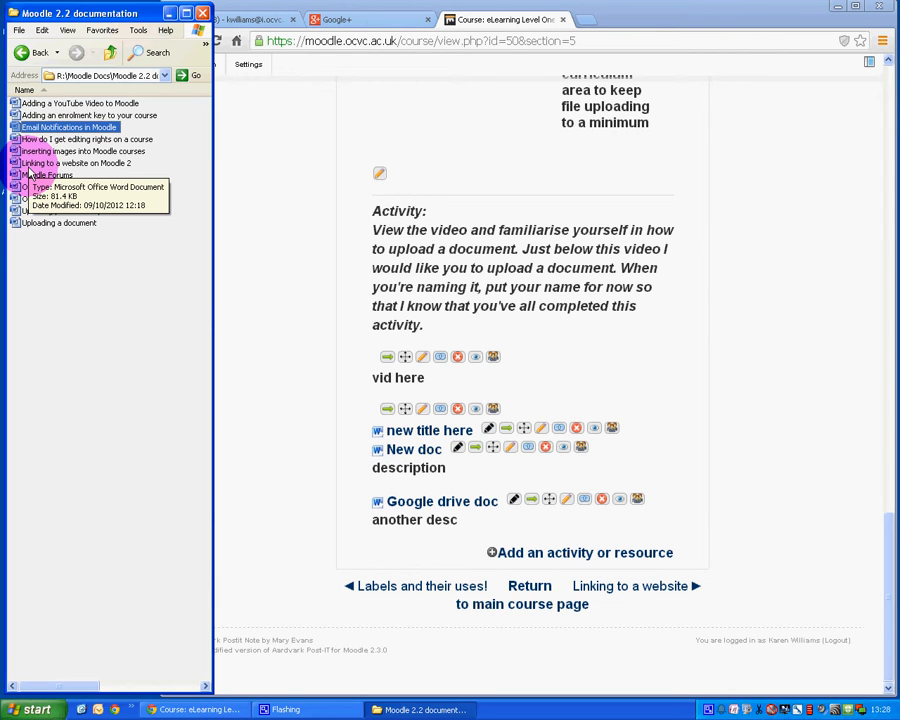
left_click(29, 166, "shift")
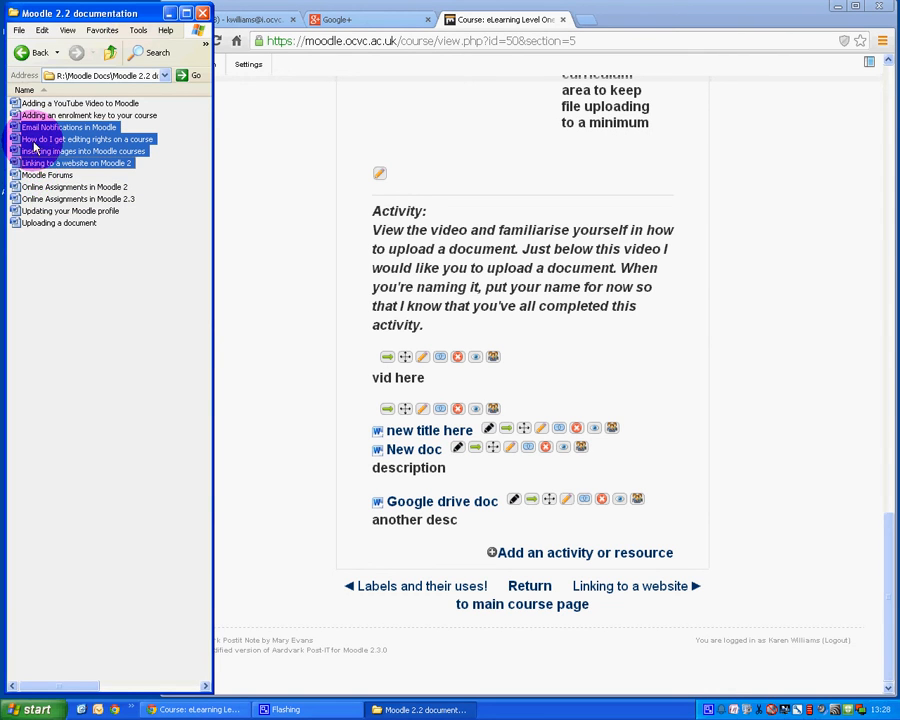
left_click(36, 225)
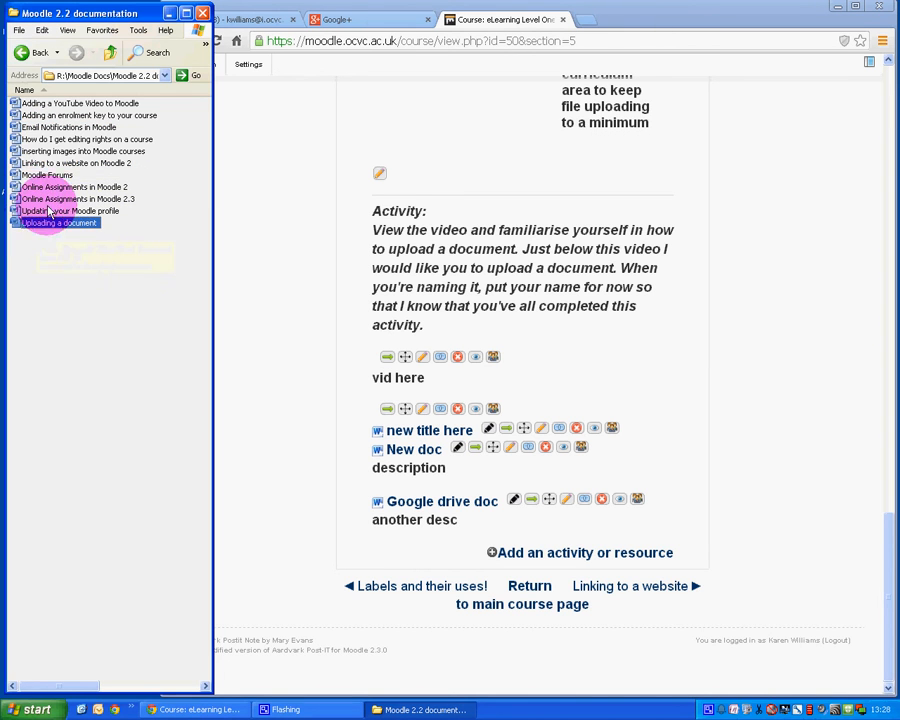
left_click(52, 187)
left_click(52, 151)
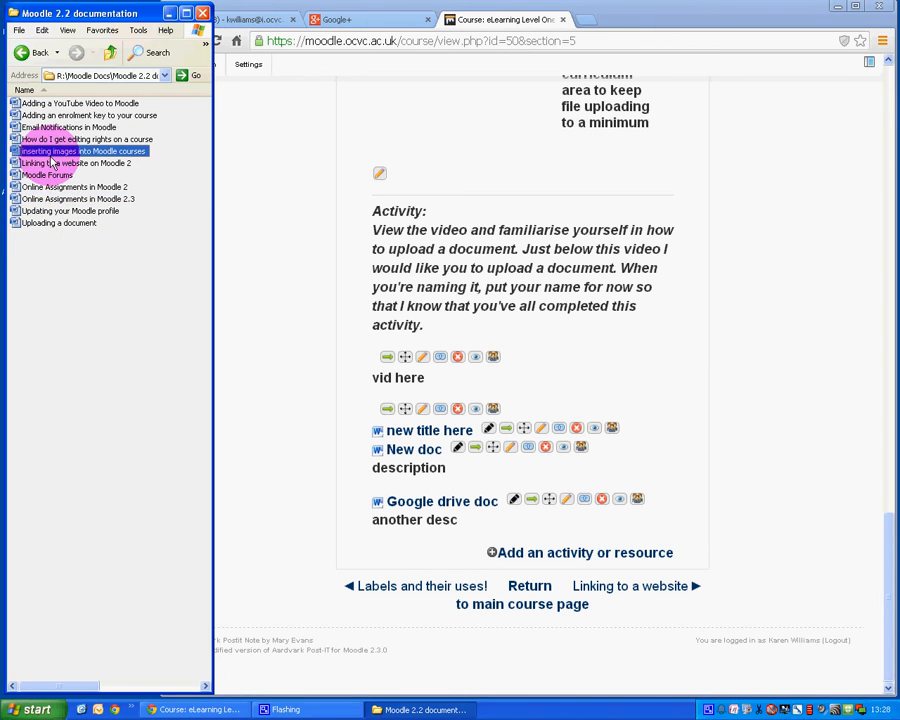
Step: Upload "Uploading a document", "Online Assignments in Moodle 2" and "inserting images into Moodle courses" together from the folder window into the course section
left_click(44, 224)
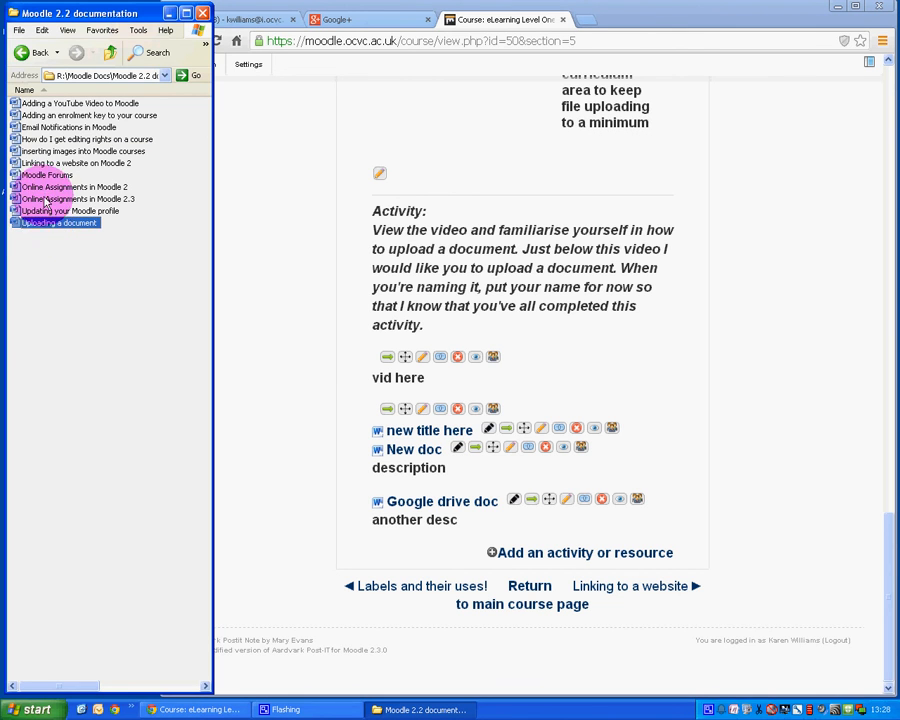
left_click(45, 187, "ctrl")
left_click(45, 152, "ctrl")
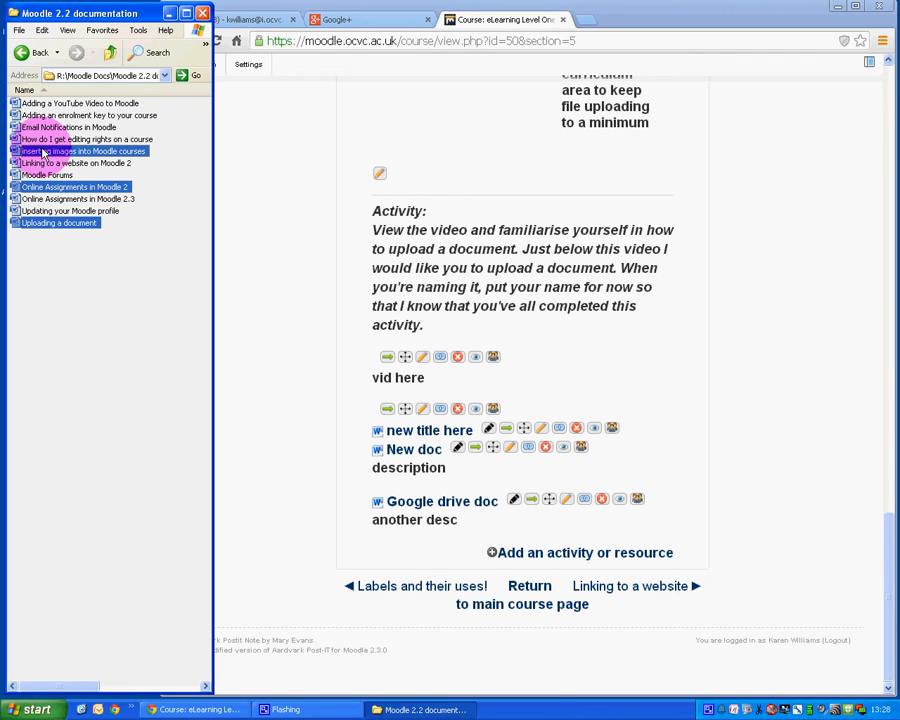
left_click_drag(135, 152, 565, 527)
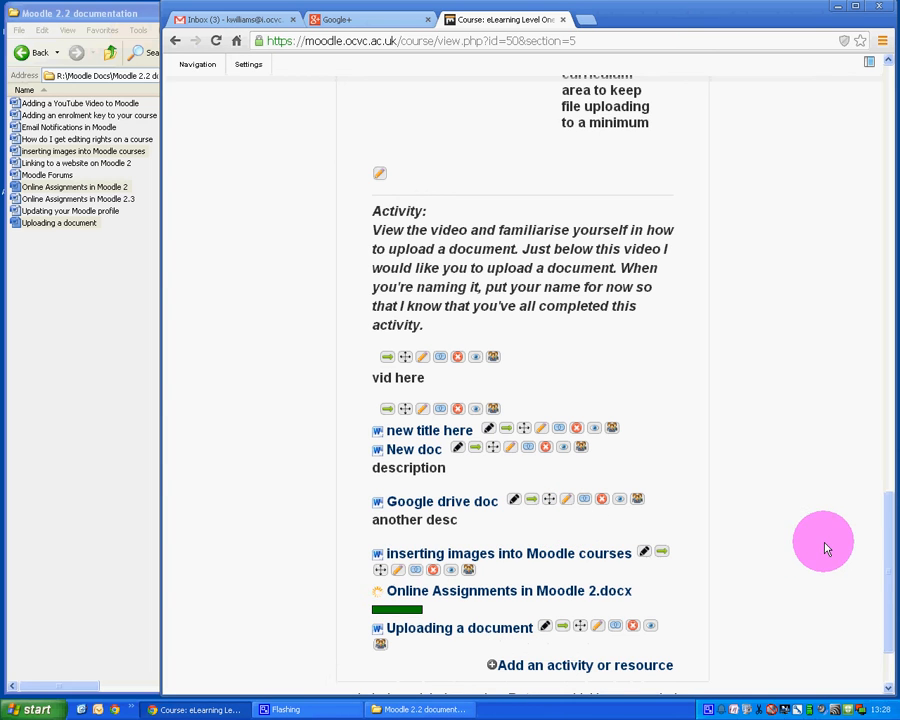
left_click_drag(888, 531, 883, 567)
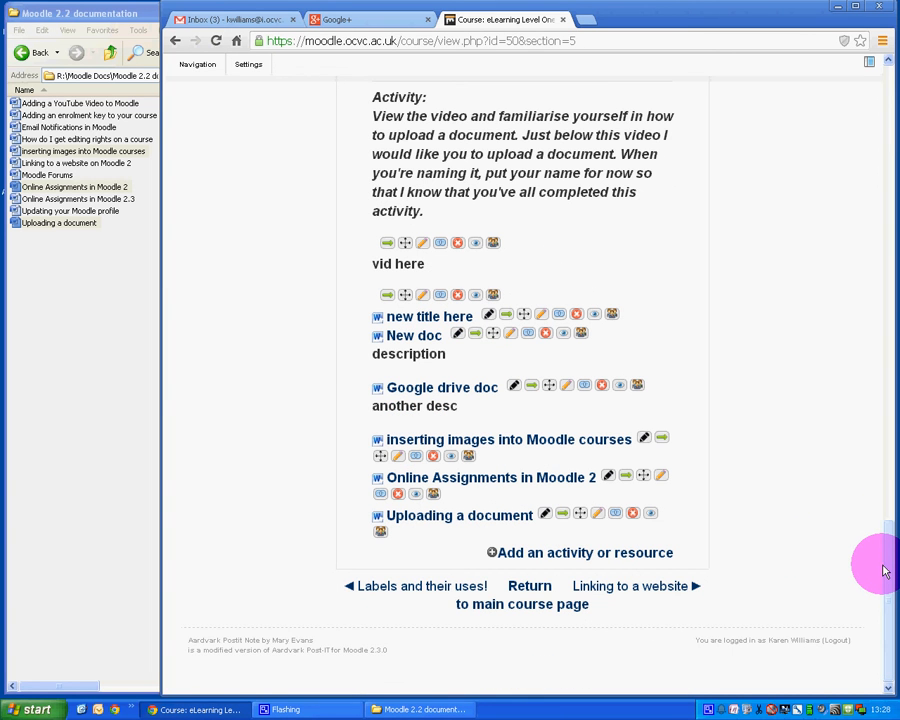